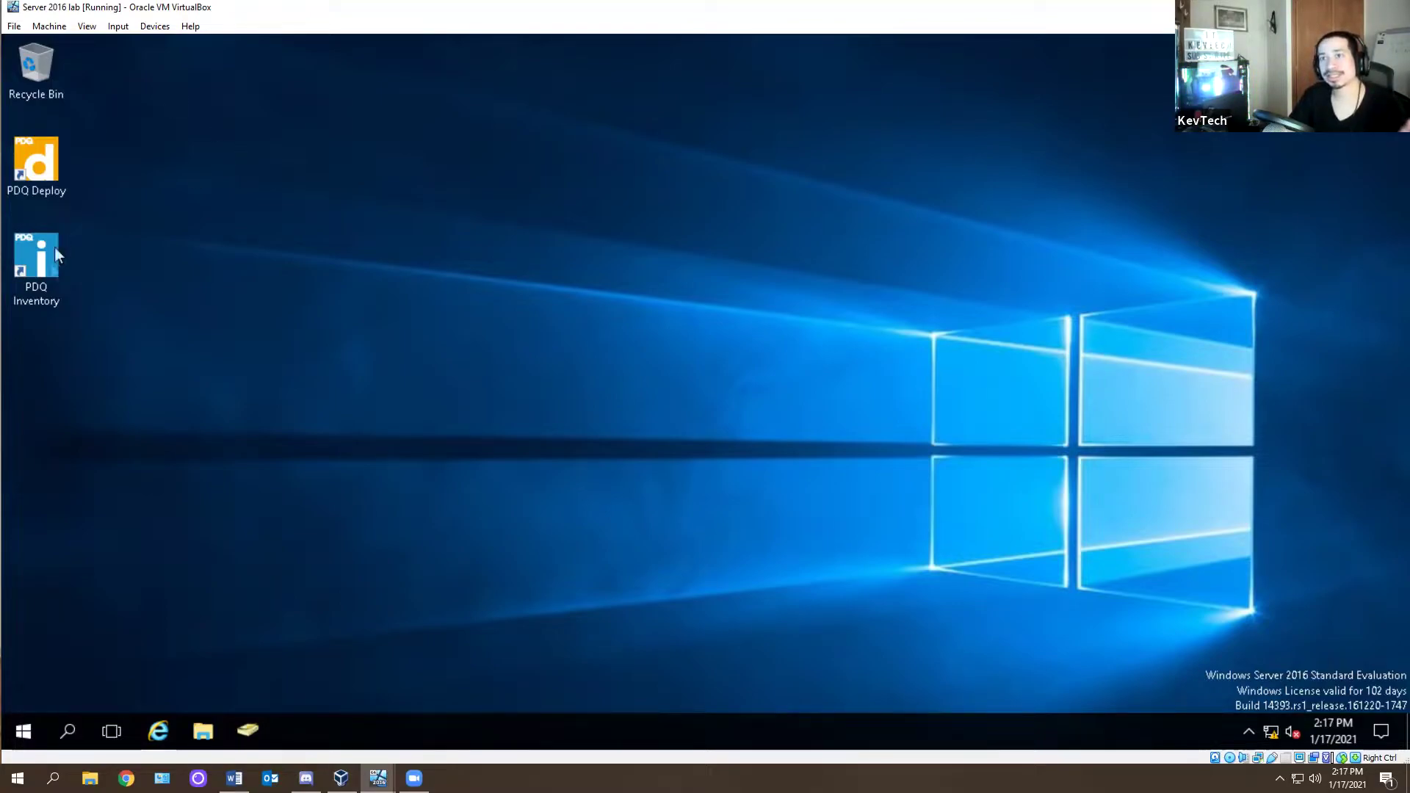
# Open PDQ Inventory and view the computer details of Desktop2
pyautogui.doubleClick(45, 278)
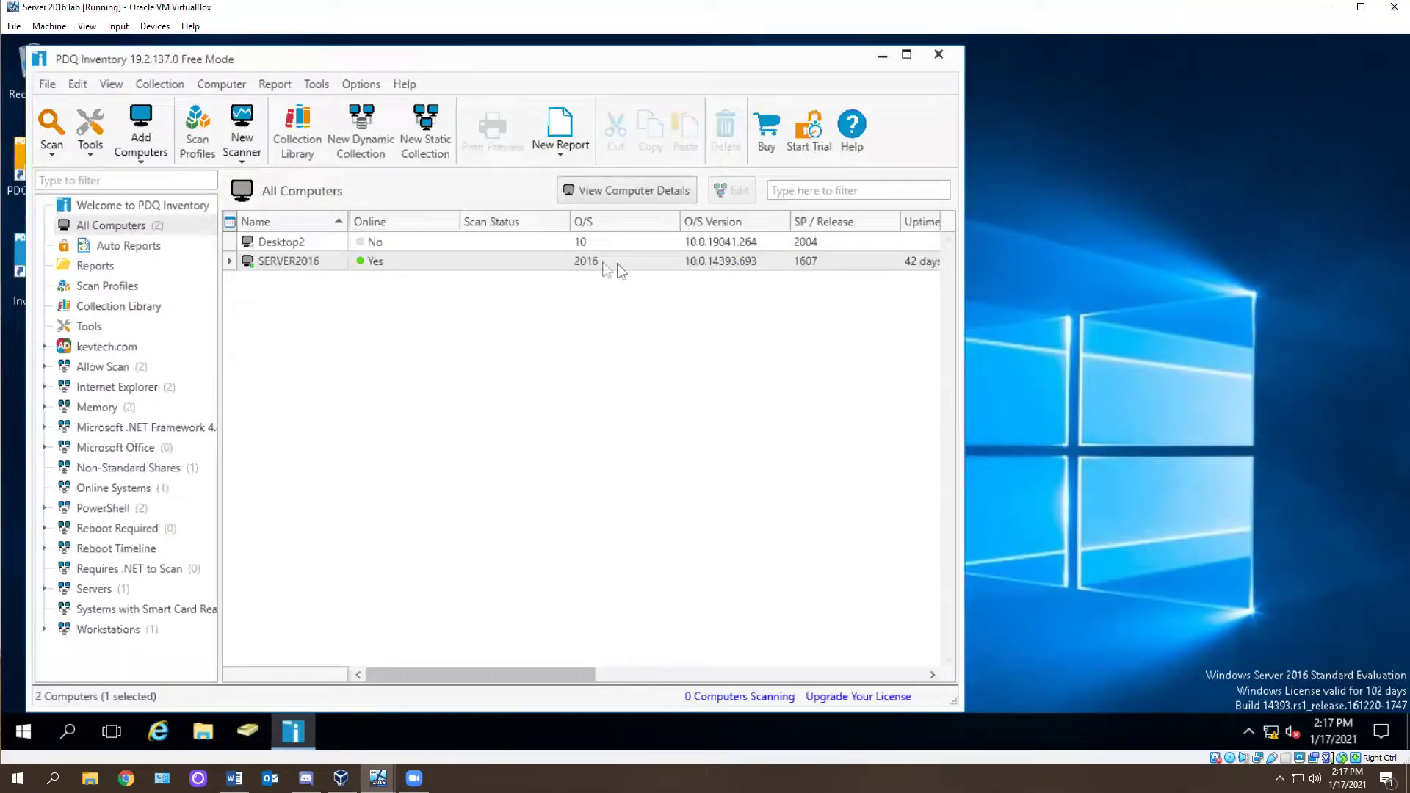
pyautogui.click(339, 248)
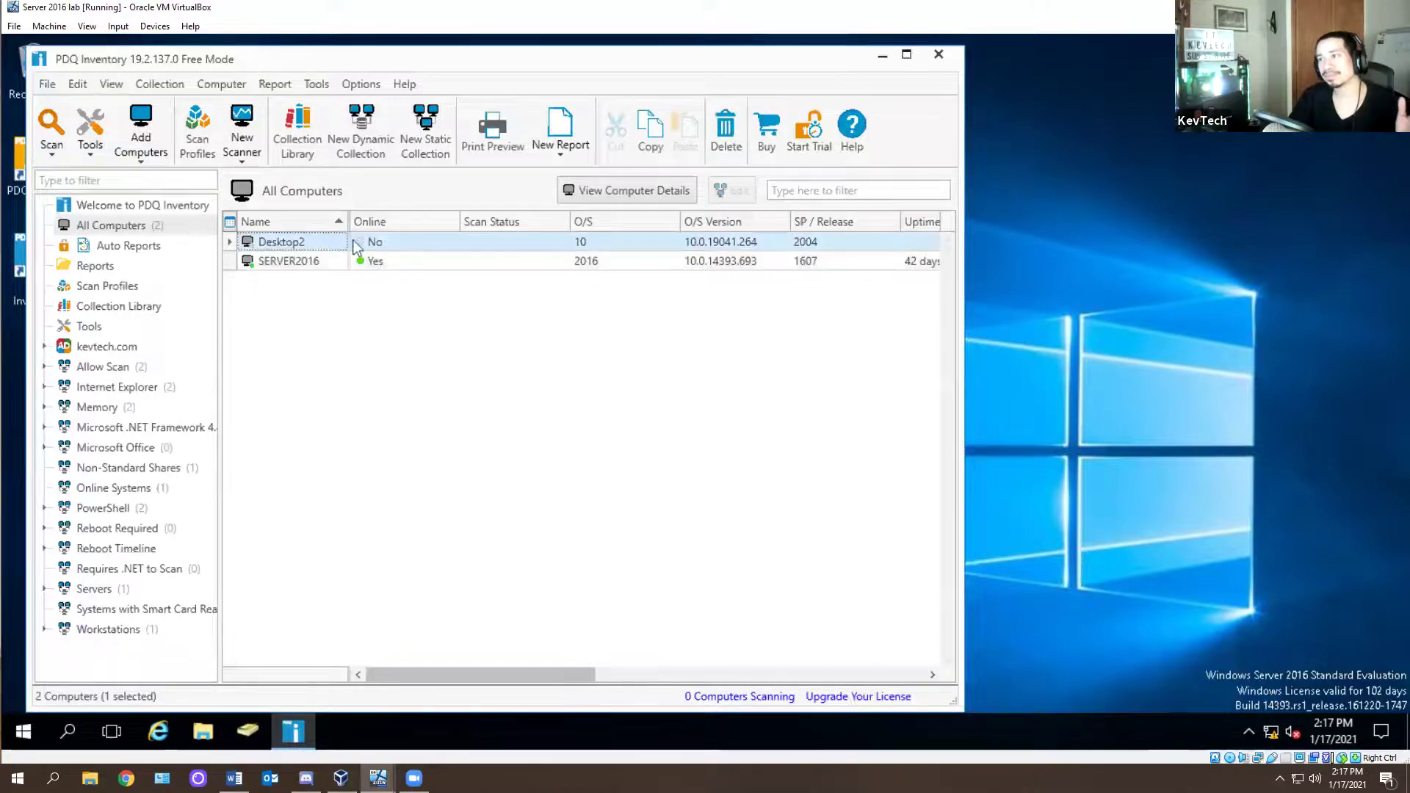
pyautogui.click(585, 184)
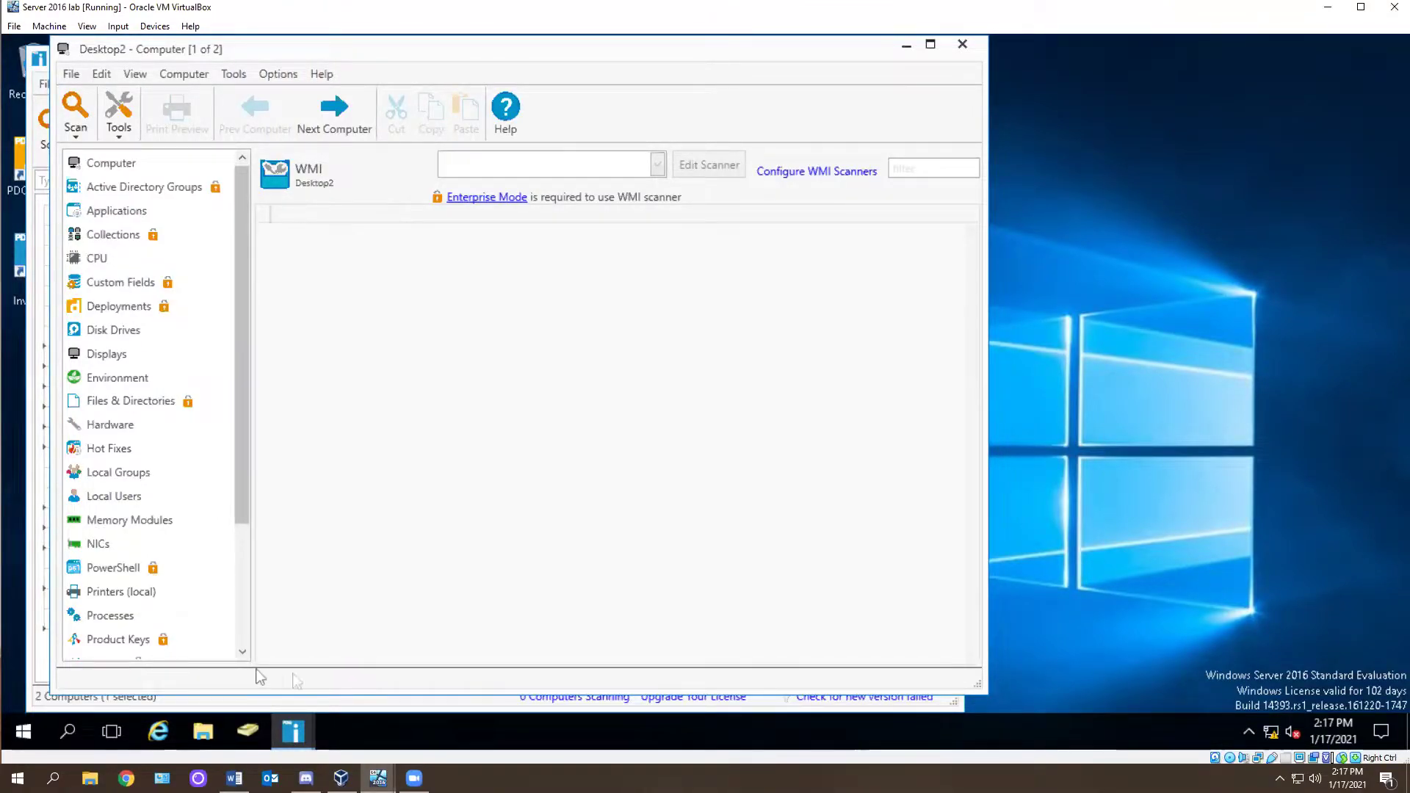
# Switch to the Windows 10 Lab virtual machine, unlock its sign-in screen, and check its computer name by entering .\ for Other user, clearing it after
pyautogui.moveTo(378, 778)
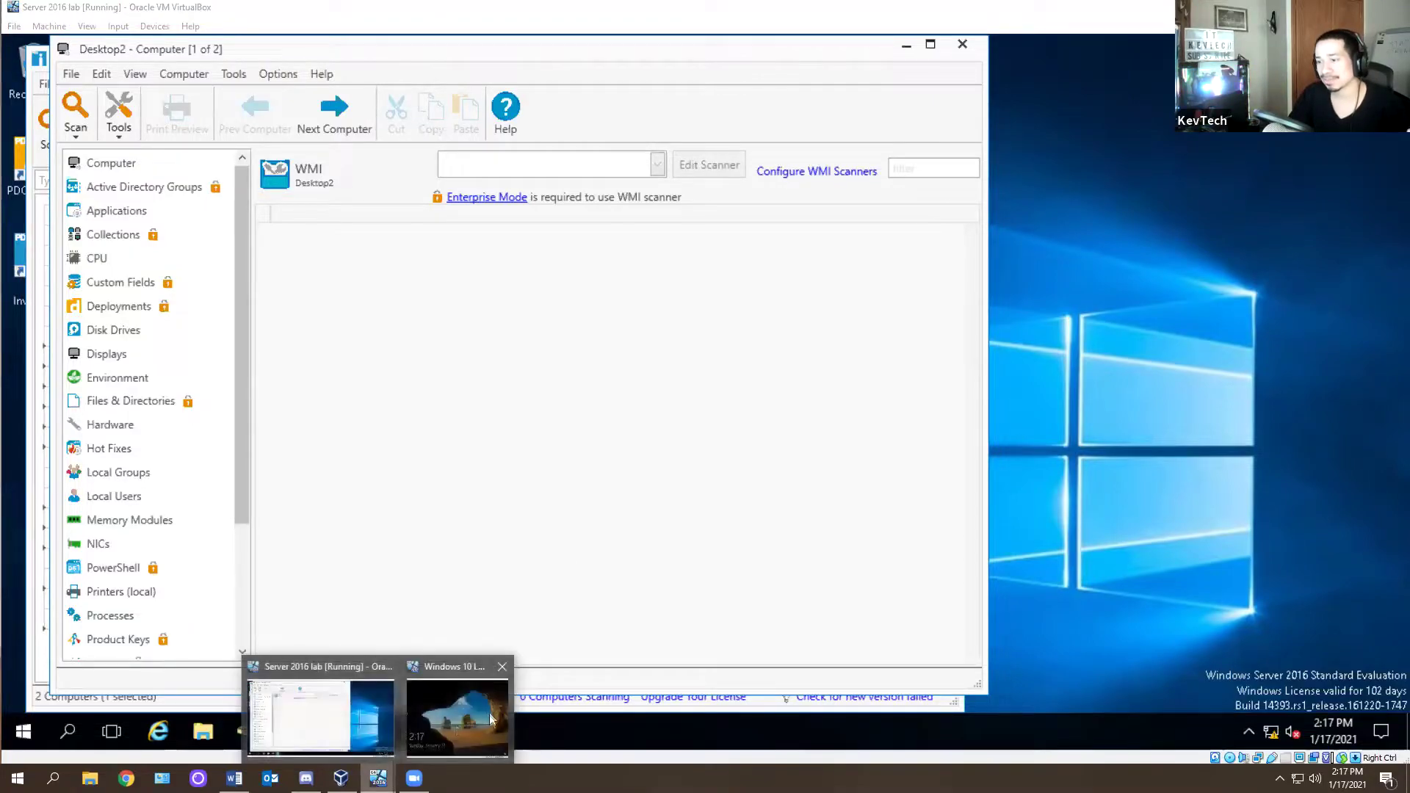
pyautogui.click(462, 716)
pyautogui.click(390, 37)
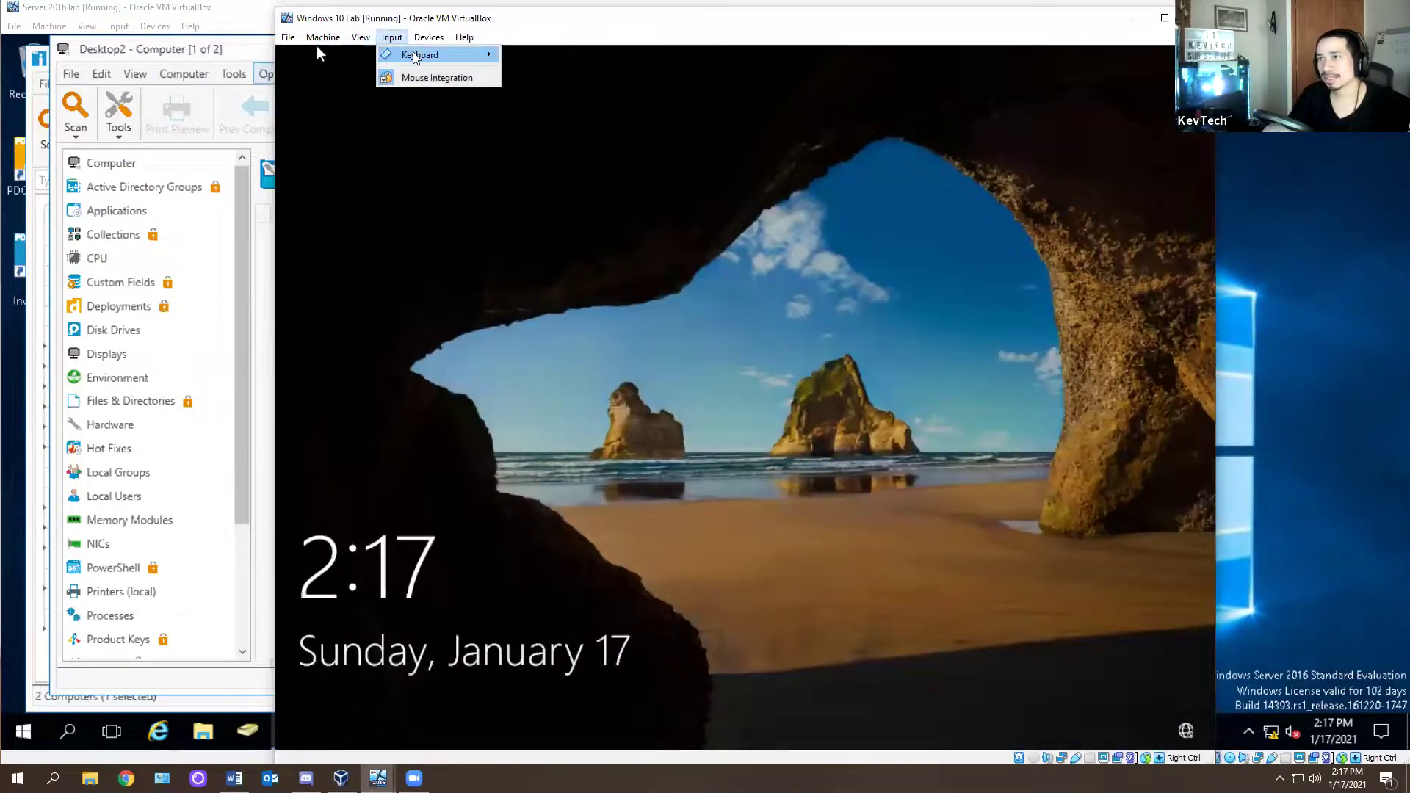
pyautogui.moveTo(441, 55)
pyautogui.click(544, 95)
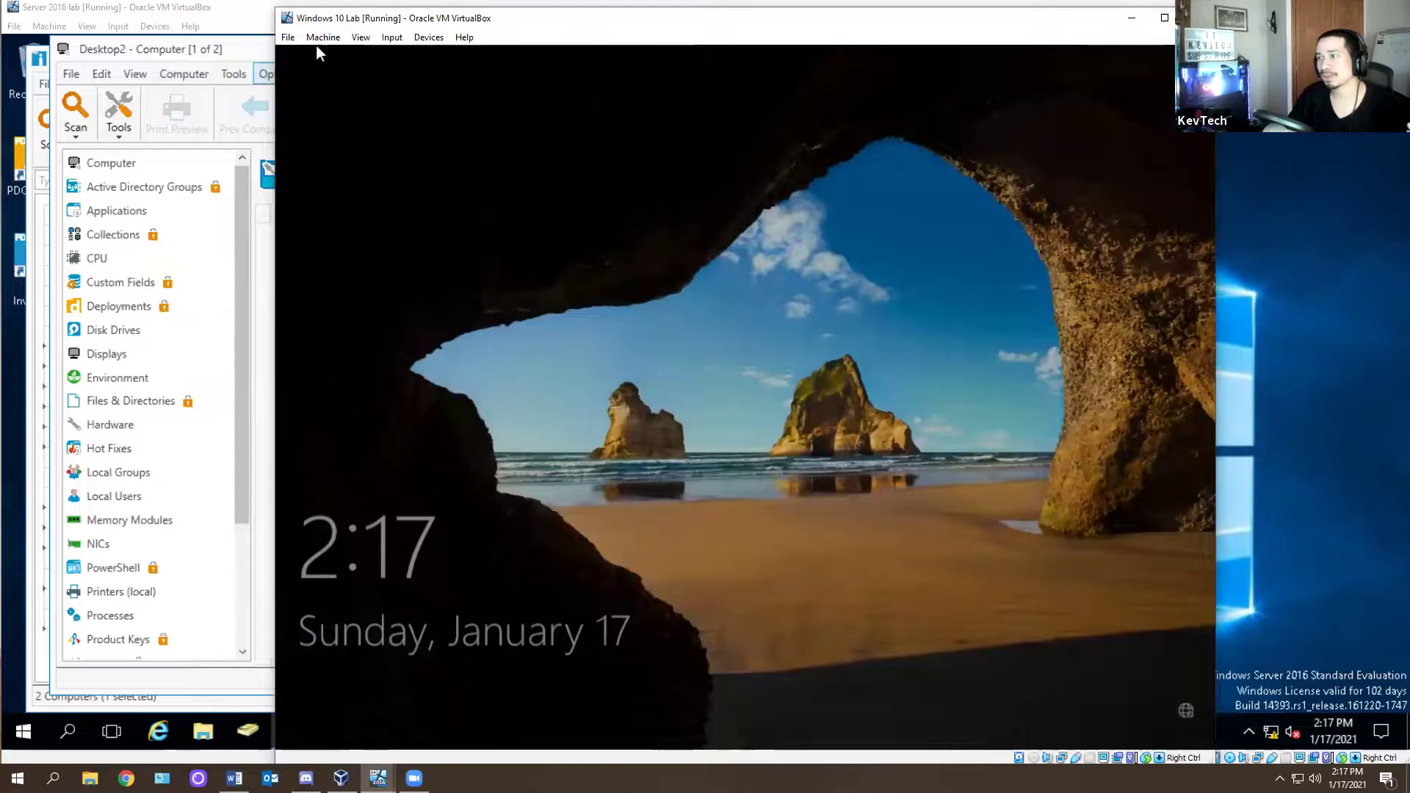
pyautogui.click(374, 701)
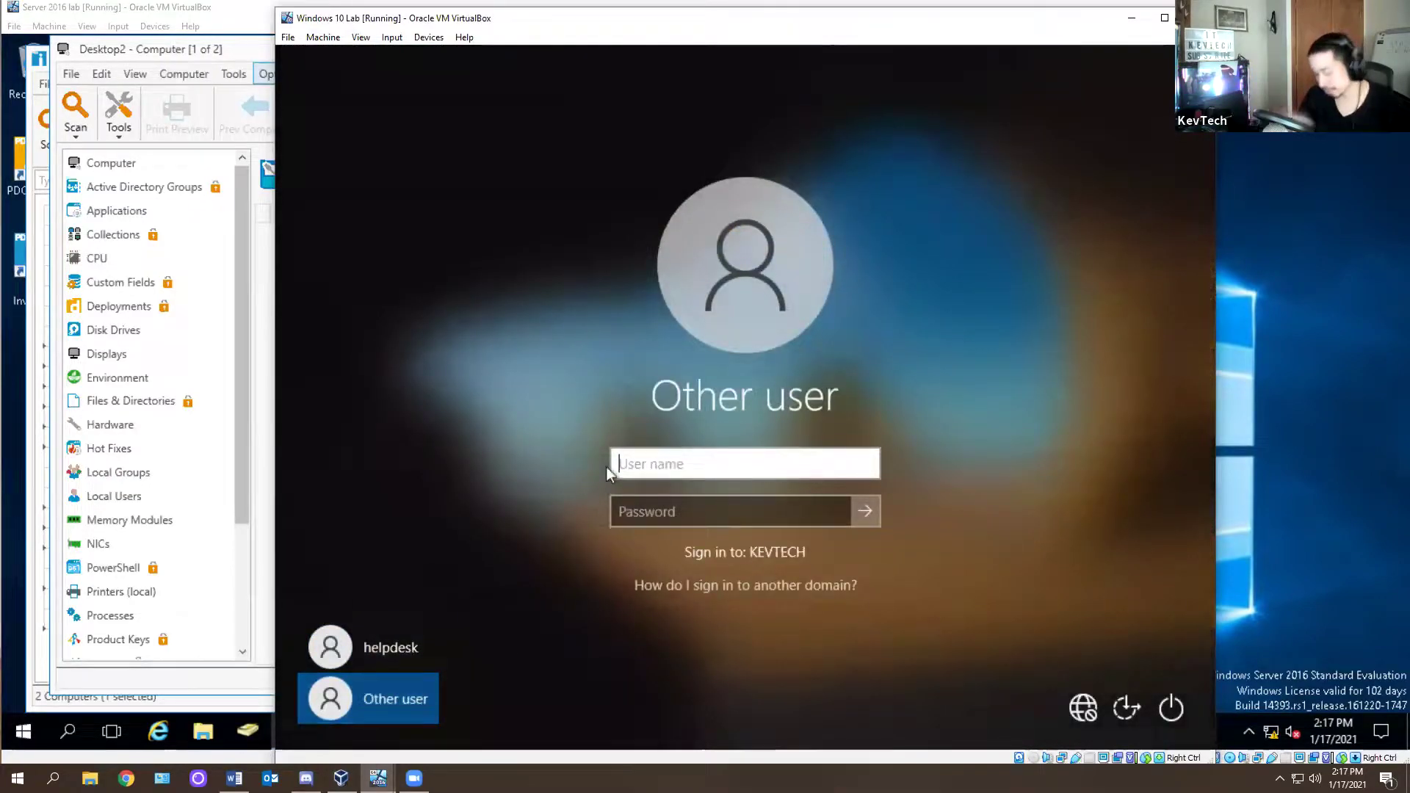
pyautogui.write('.\\')
pyautogui.press('BackSpace')
pyautogui.press('BackSpace')
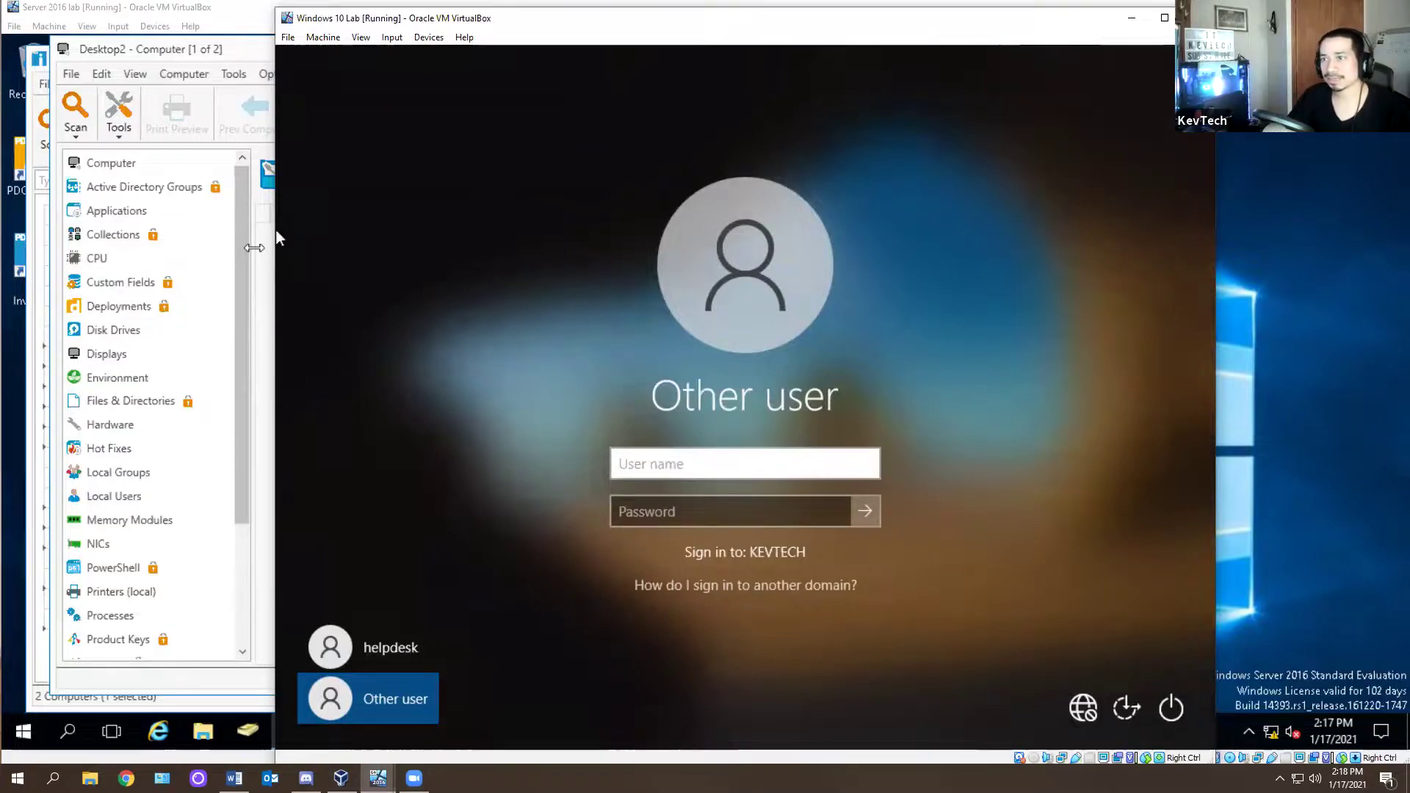
# Return to the Server 2016 lab machine and close the Desktop2 details window
pyautogui.moveTo(276, 230); pyautogui.dragTo(987, 231)
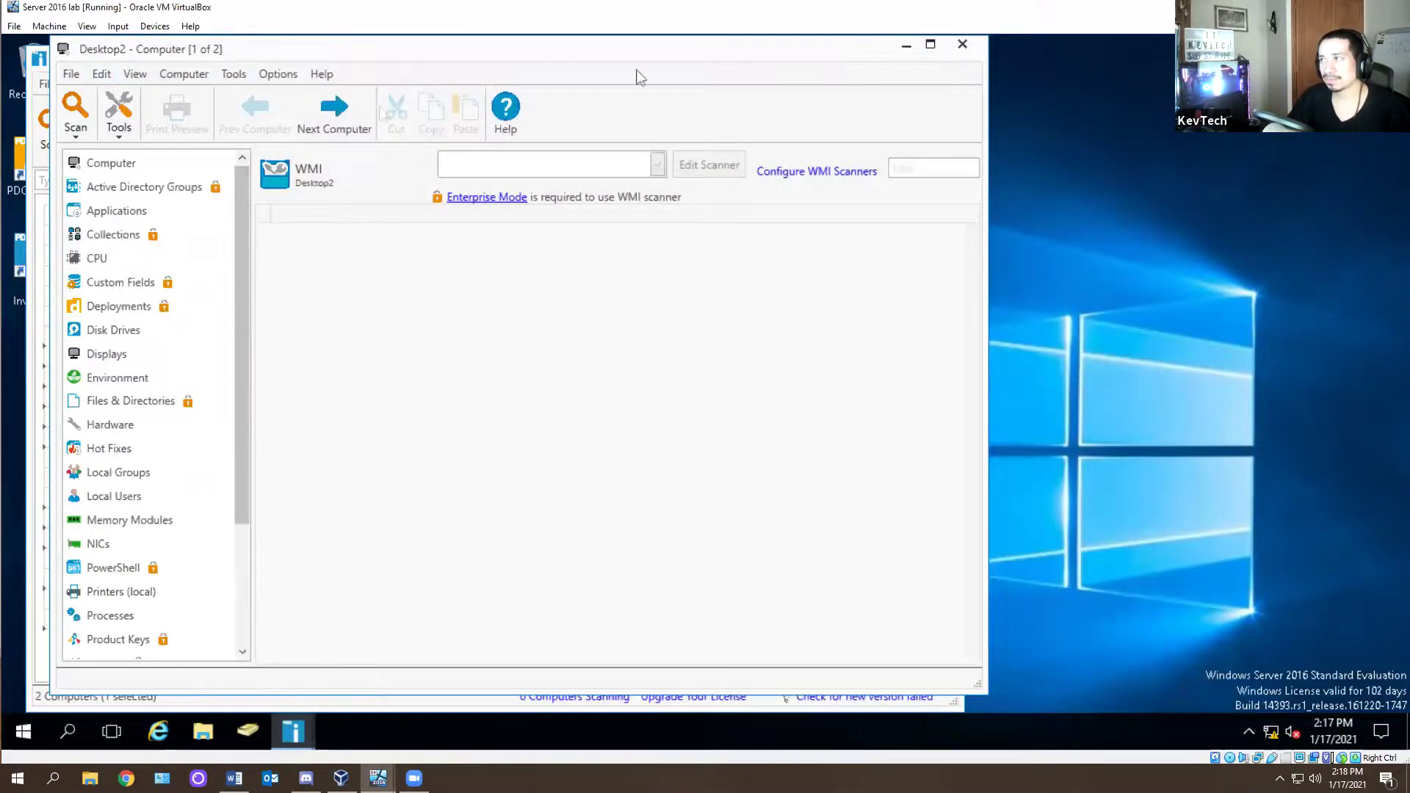
pyautogui.click(102, 73)
pyautogui.click(963, 45)
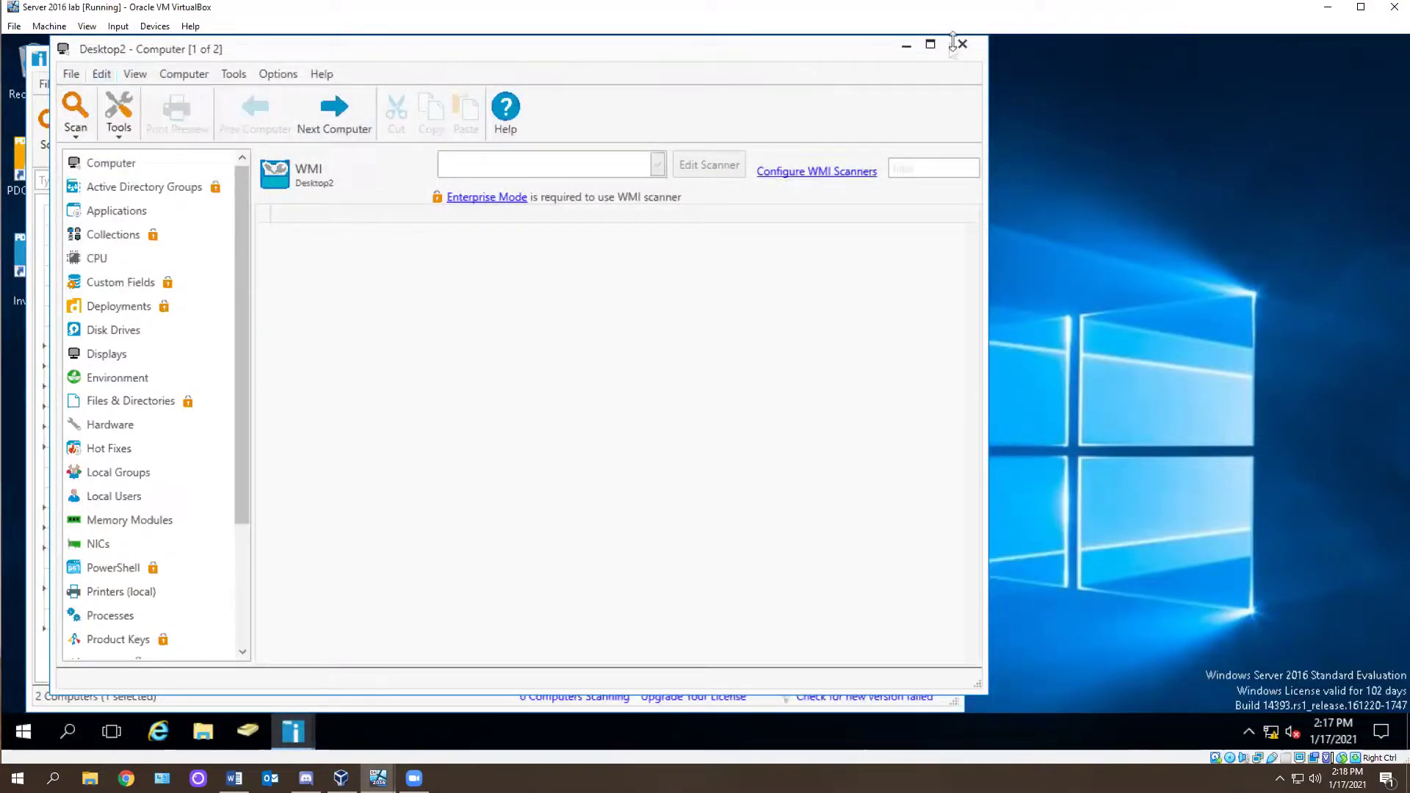
pyautogui.click(963, 44)
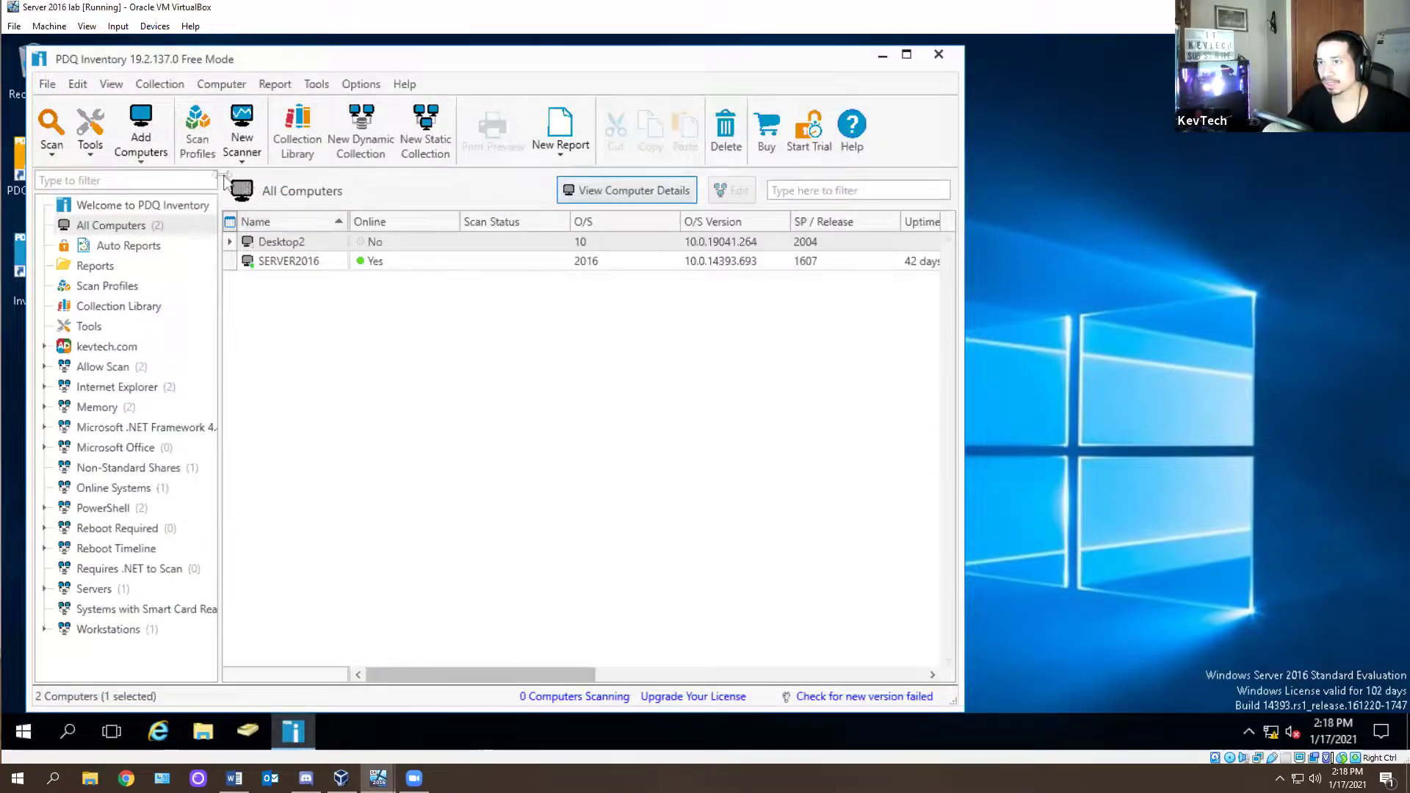
# Add Desktop1.kevtech.com from Active Directory by name, then sort the computers by online status and select Desktop1
pyautogui.click(141, 143)
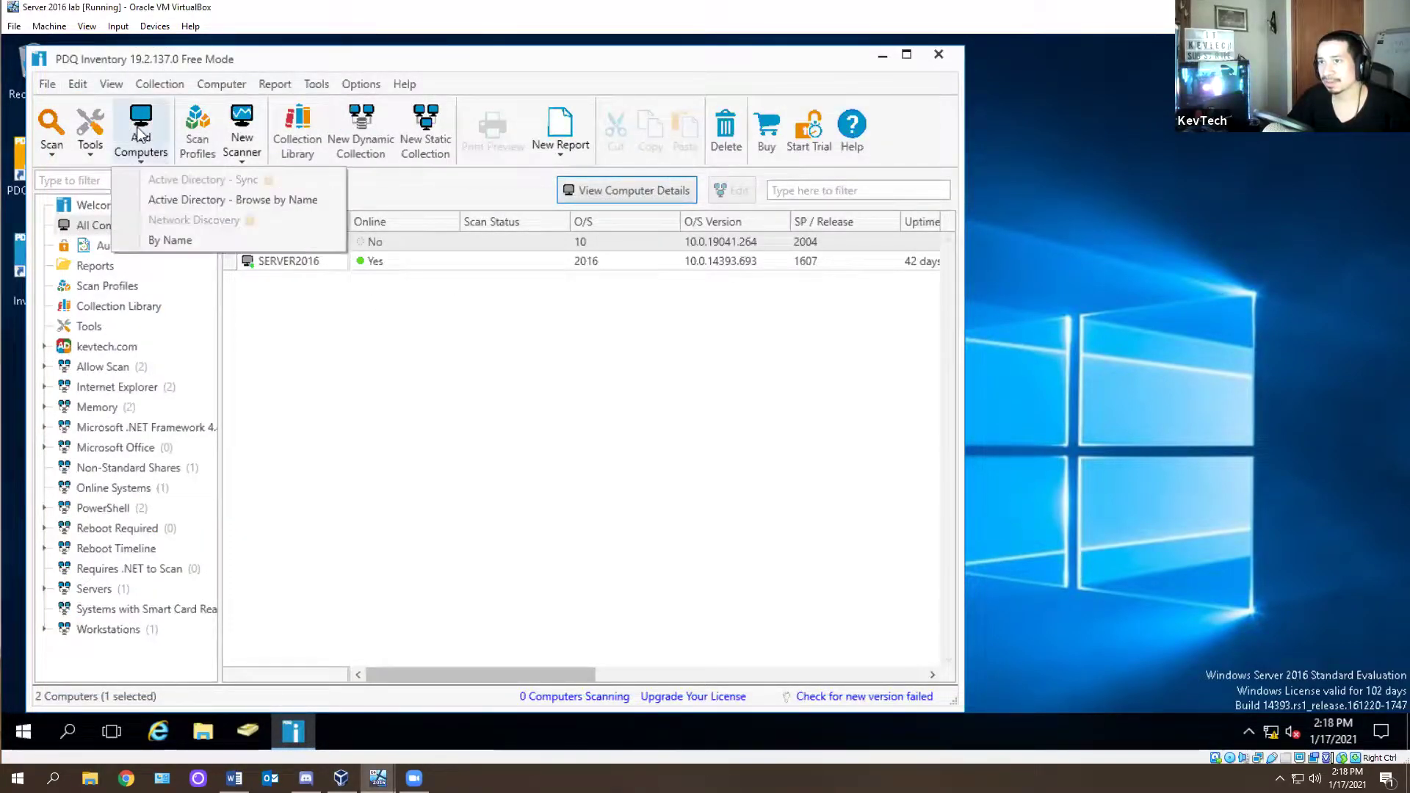
pyautogui.click(162, 203)
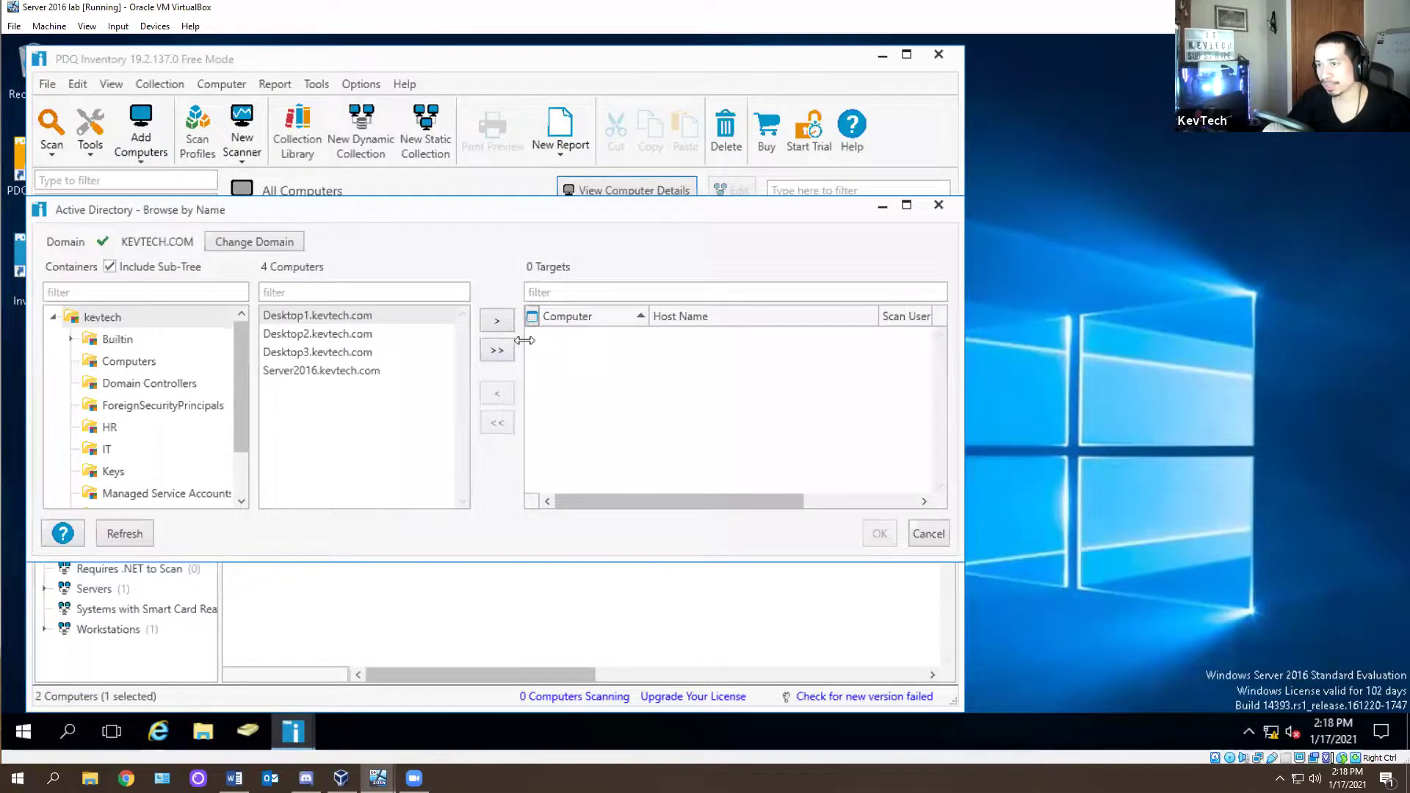
pyautogui.click(496, 321)
pyautogui.click(879, 535)
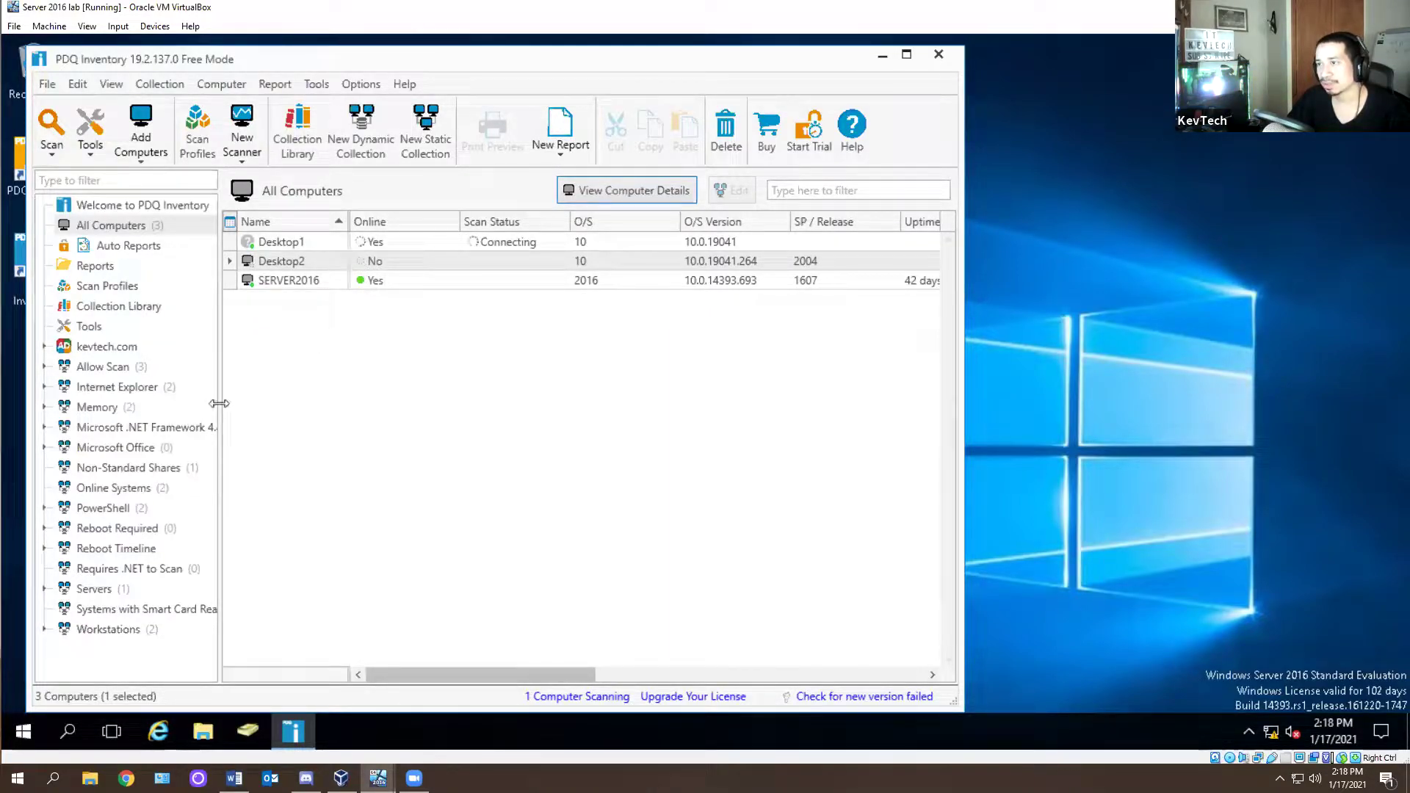
pyautogui.click(369, 222)
pyautogui.click(373, 282)
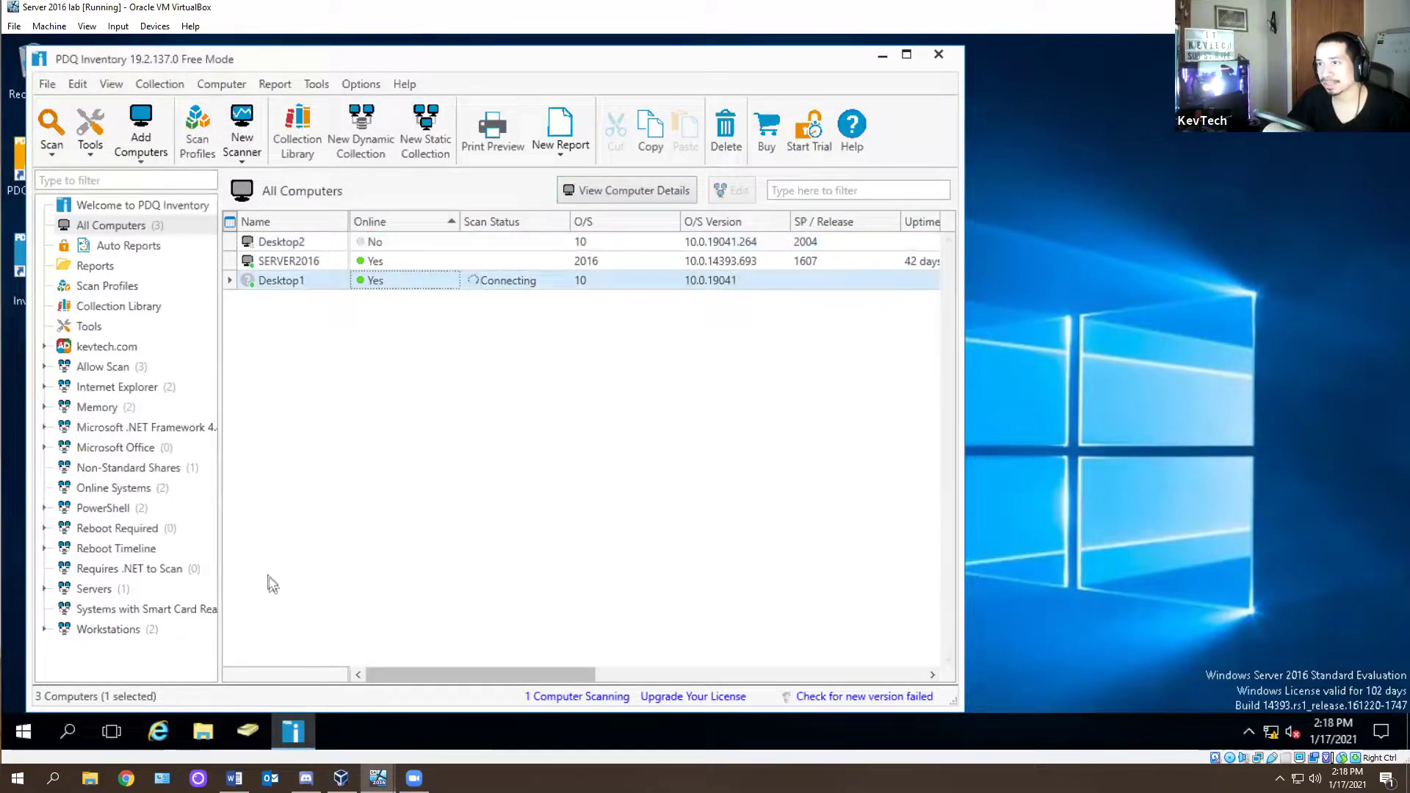
# Place the Windows 10 Lab machine beside the inventory, check its computer name with .\ for Other user, and return to the server
pyautogui.moveTo(378, 778)
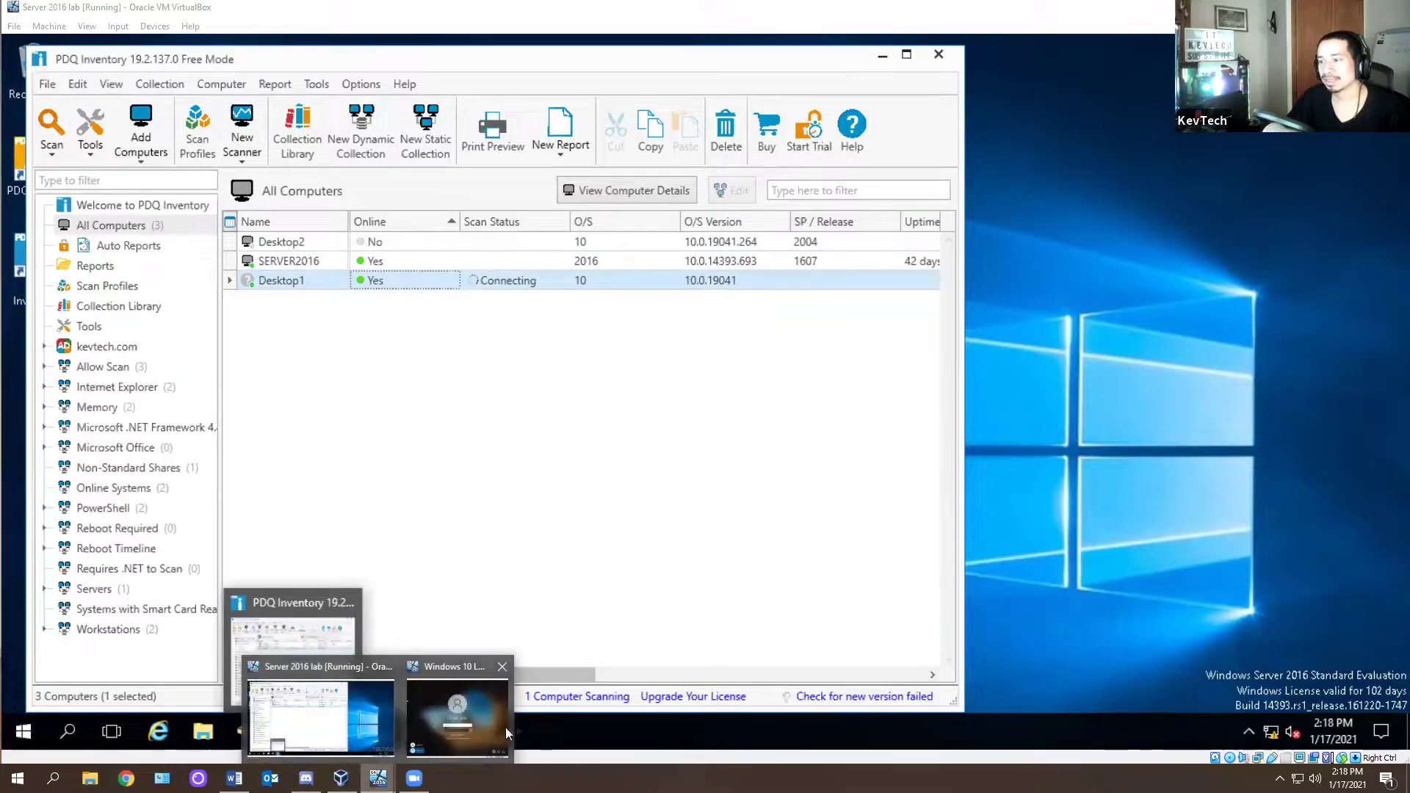
pyautogui.click(457, 709)
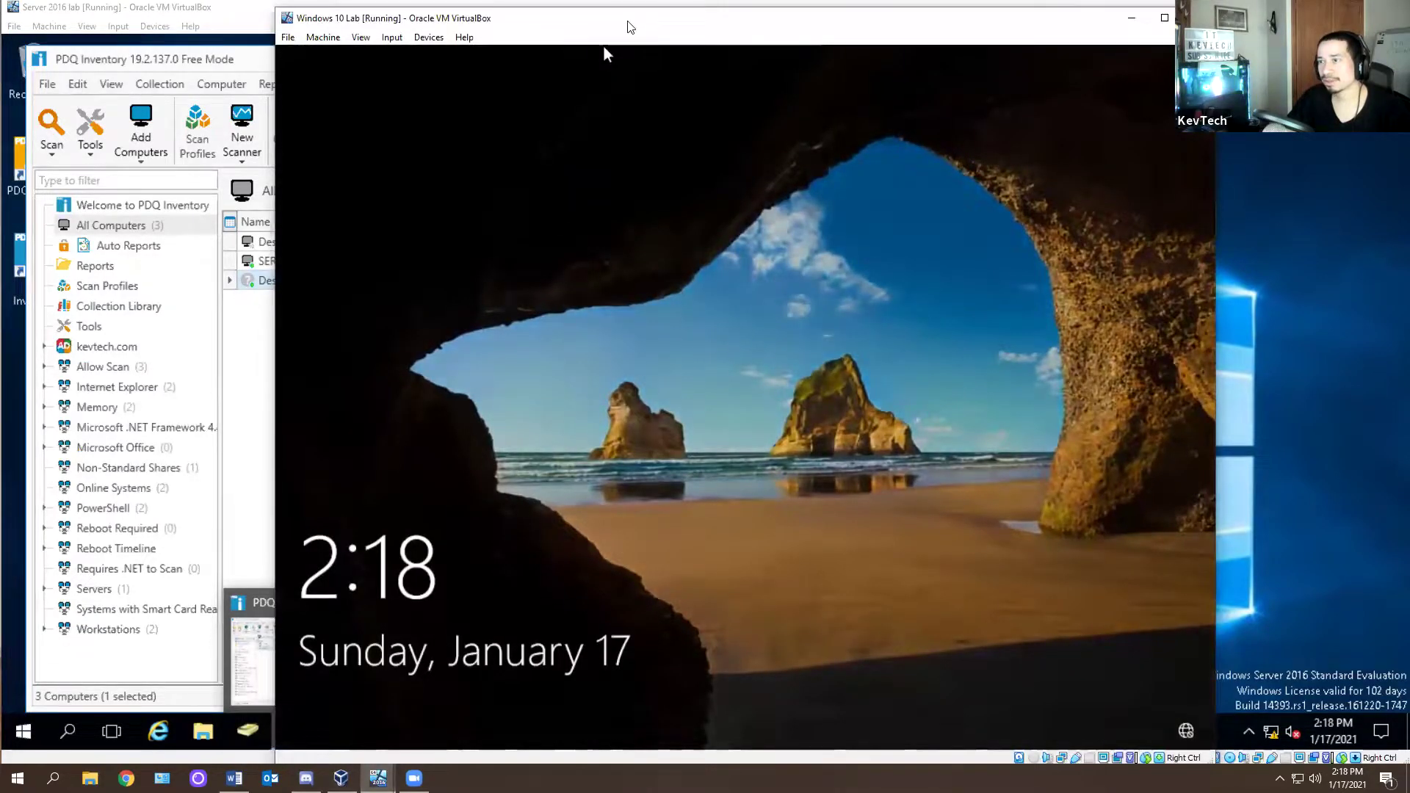
pyautogui.doubleClick(604, 46)
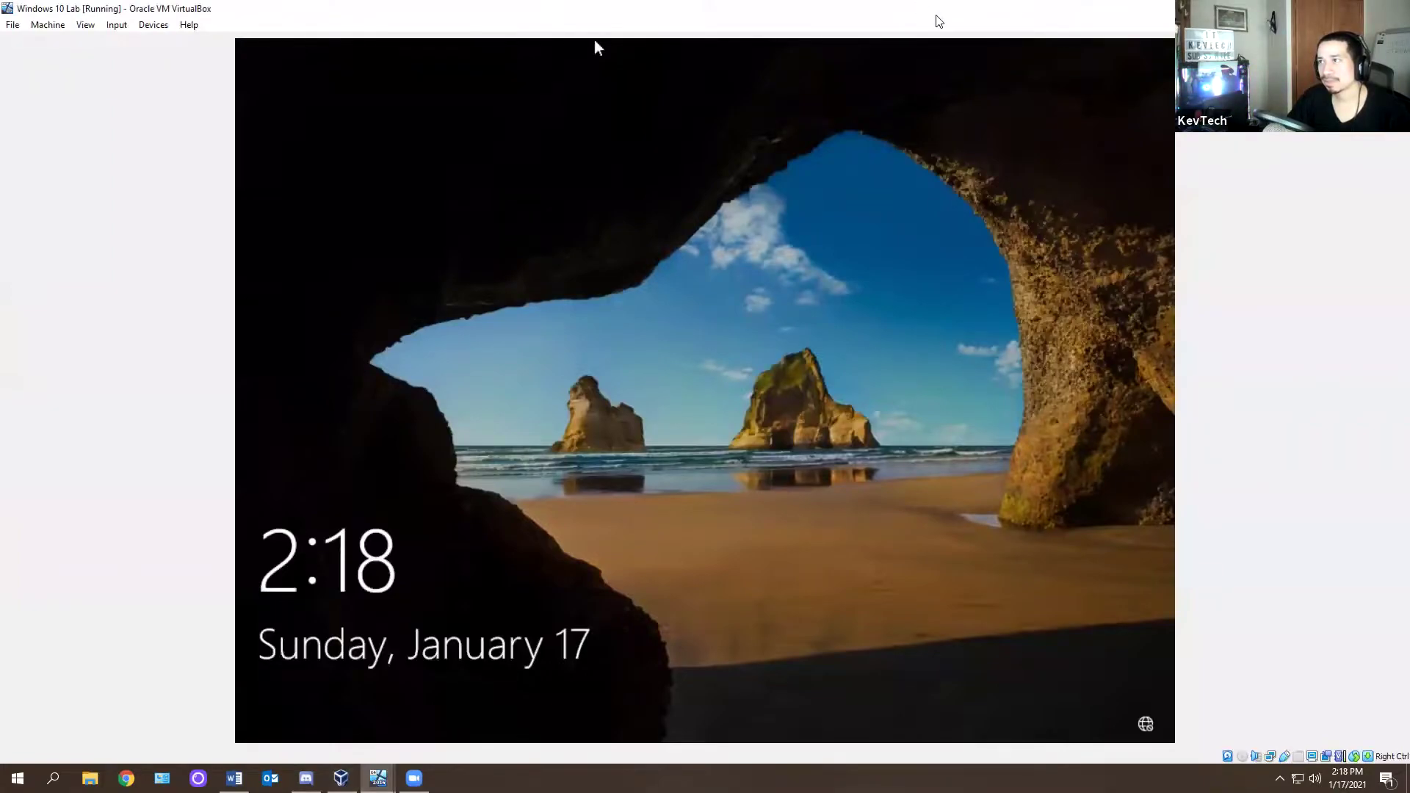
pyautogui.doubleClick(1054, 19)
pyautogui.click(714, 337)
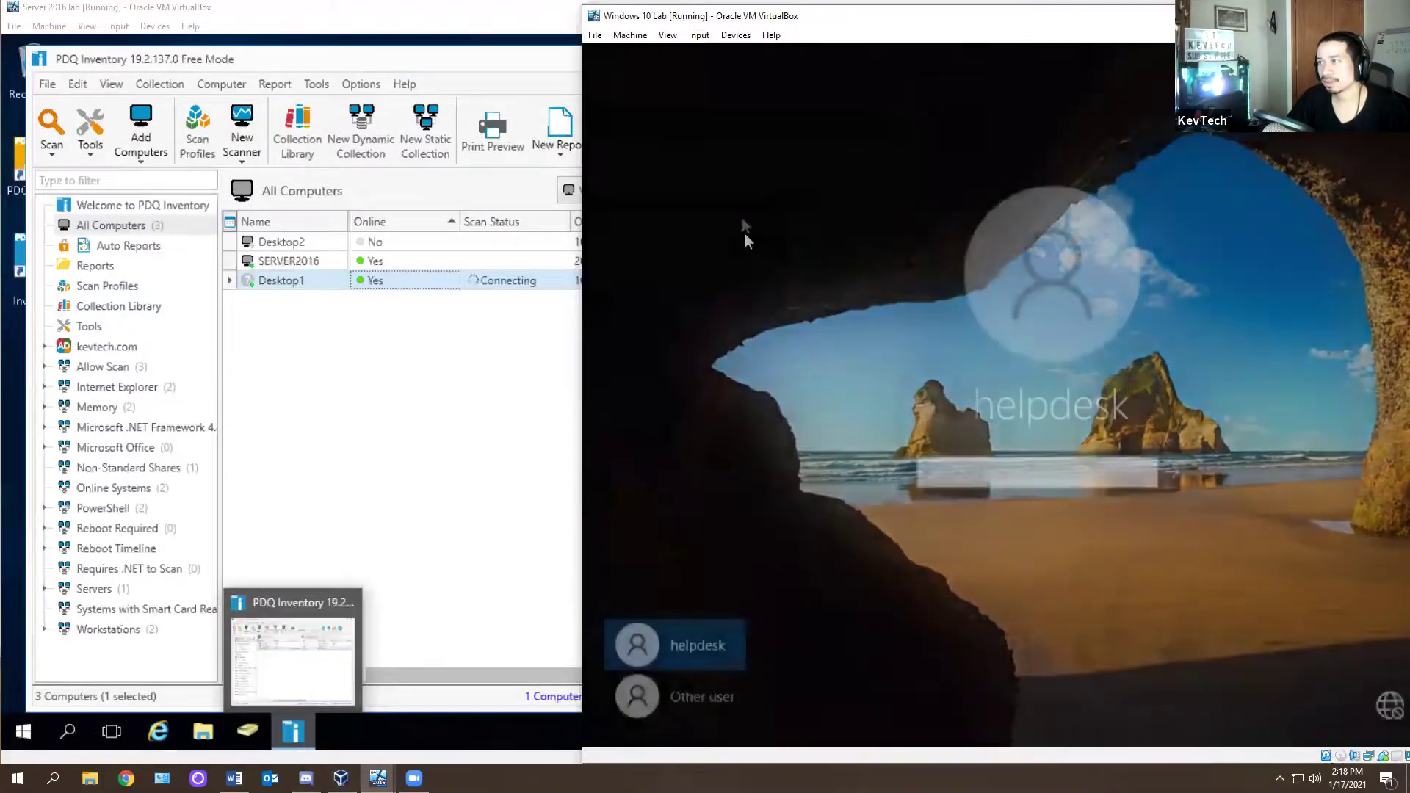
pyautogui.click(730, 687)
pyautogui.write('.\\')
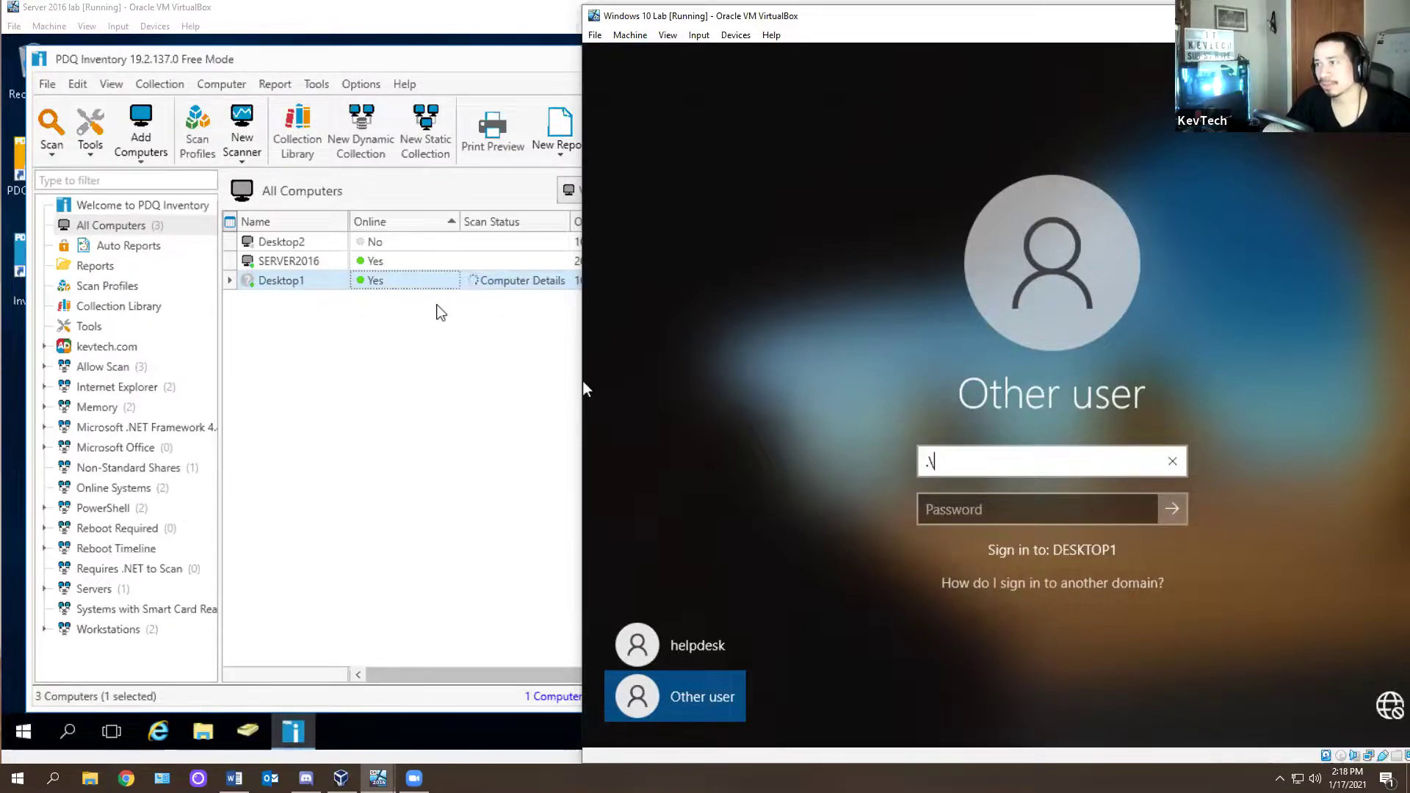
pyautogui.click(584, 383)
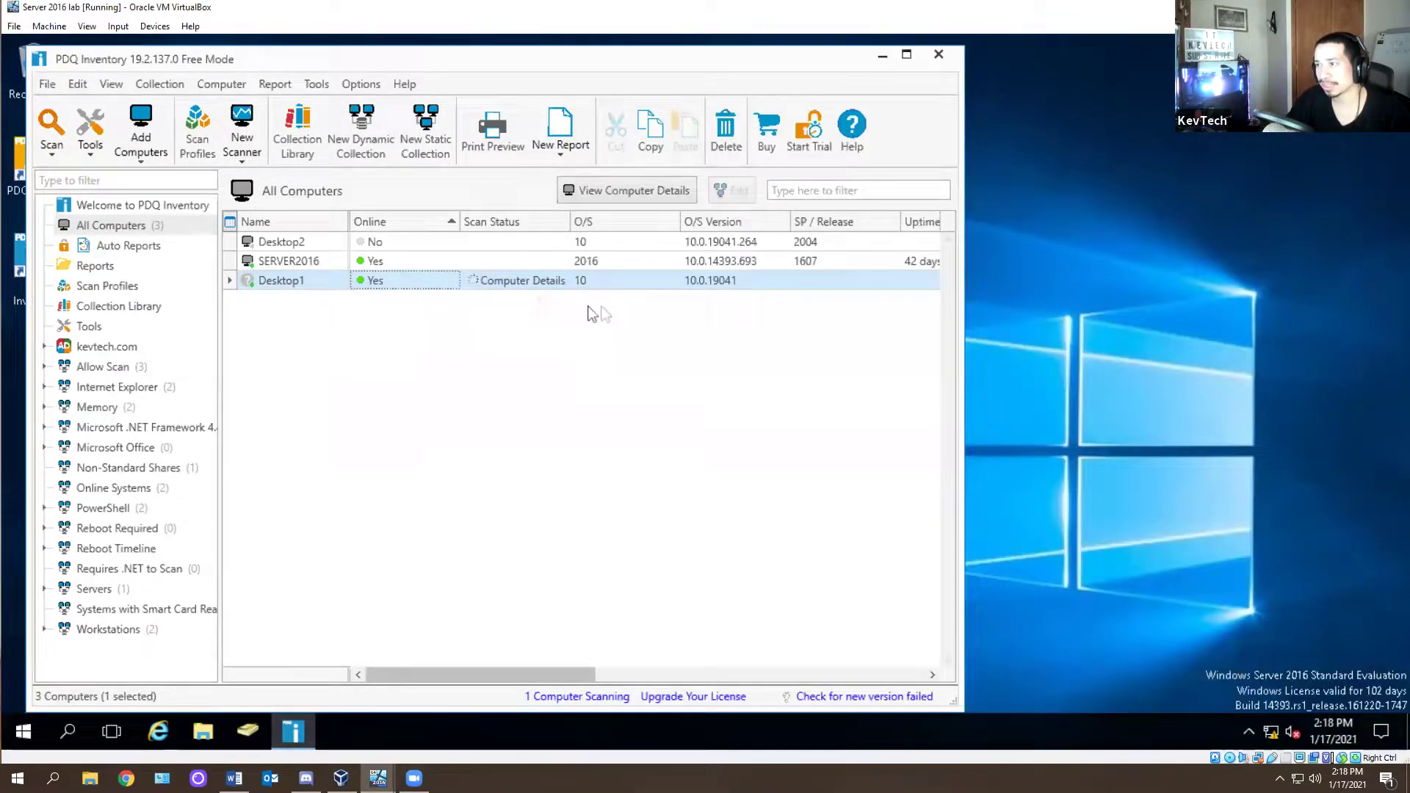
# Review Desktop1's scanned entry in the computer list and view the available reports
pyautogui.click(734, 284)
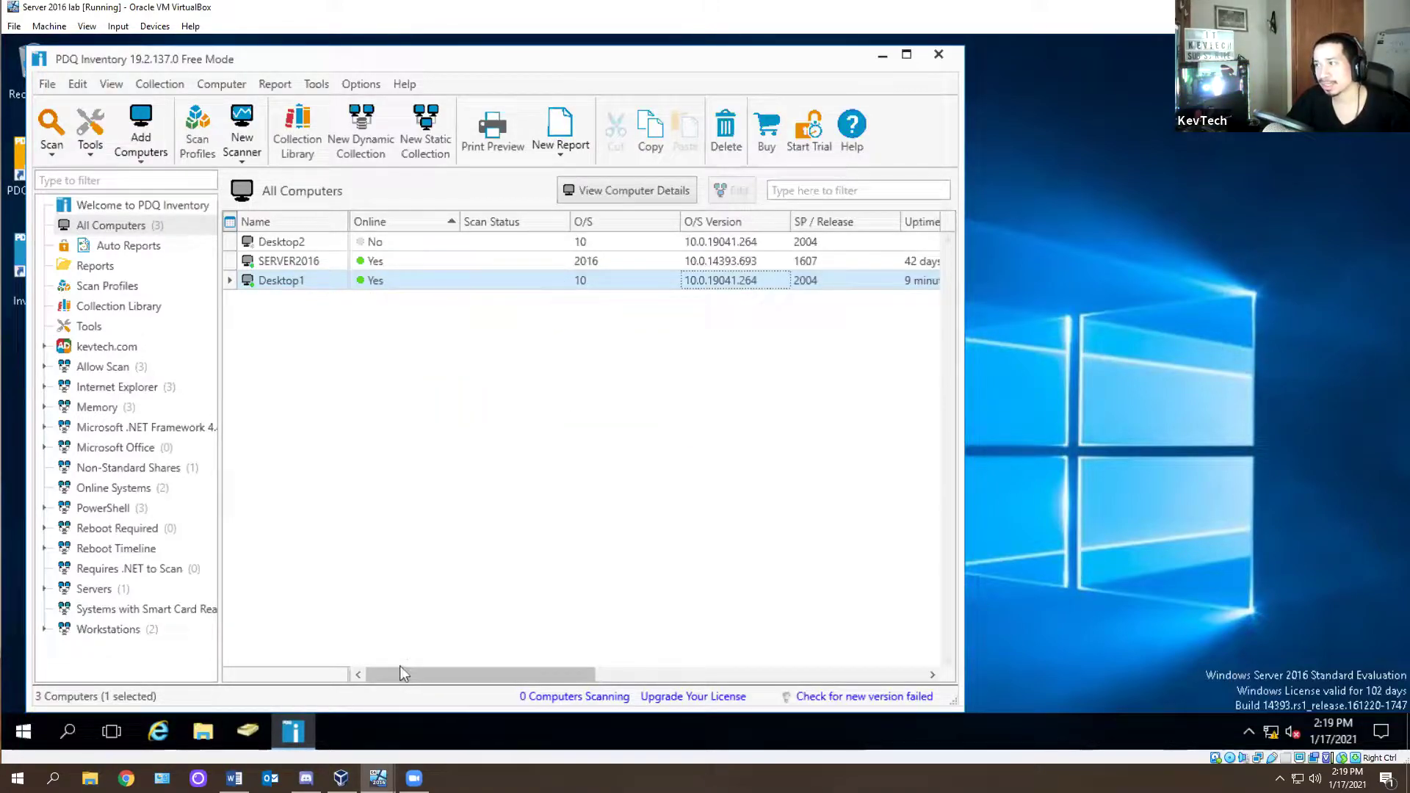
pyautogui.moveTo(492, 673); pyautogui.dragTo(327, 697)
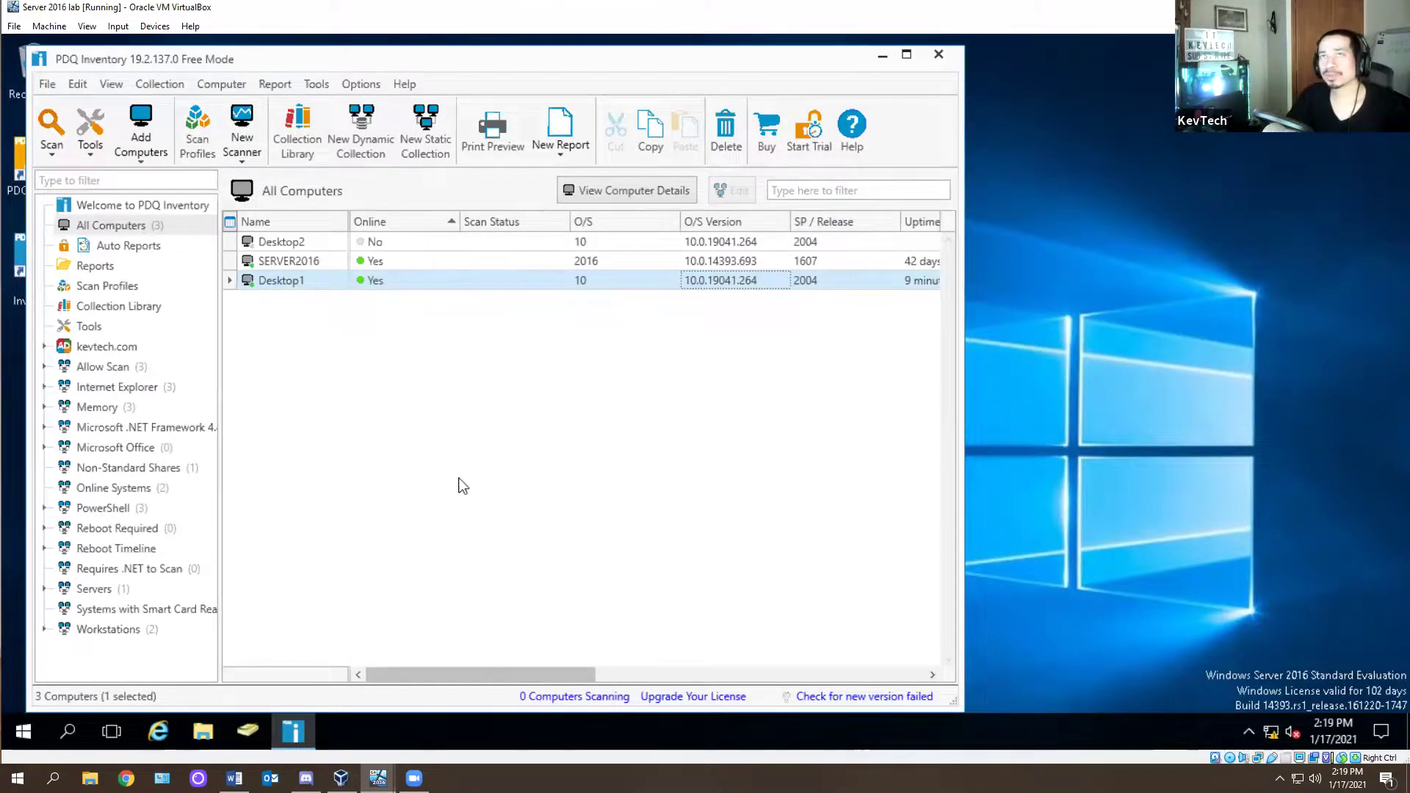
pyautogui.click(295, 281)
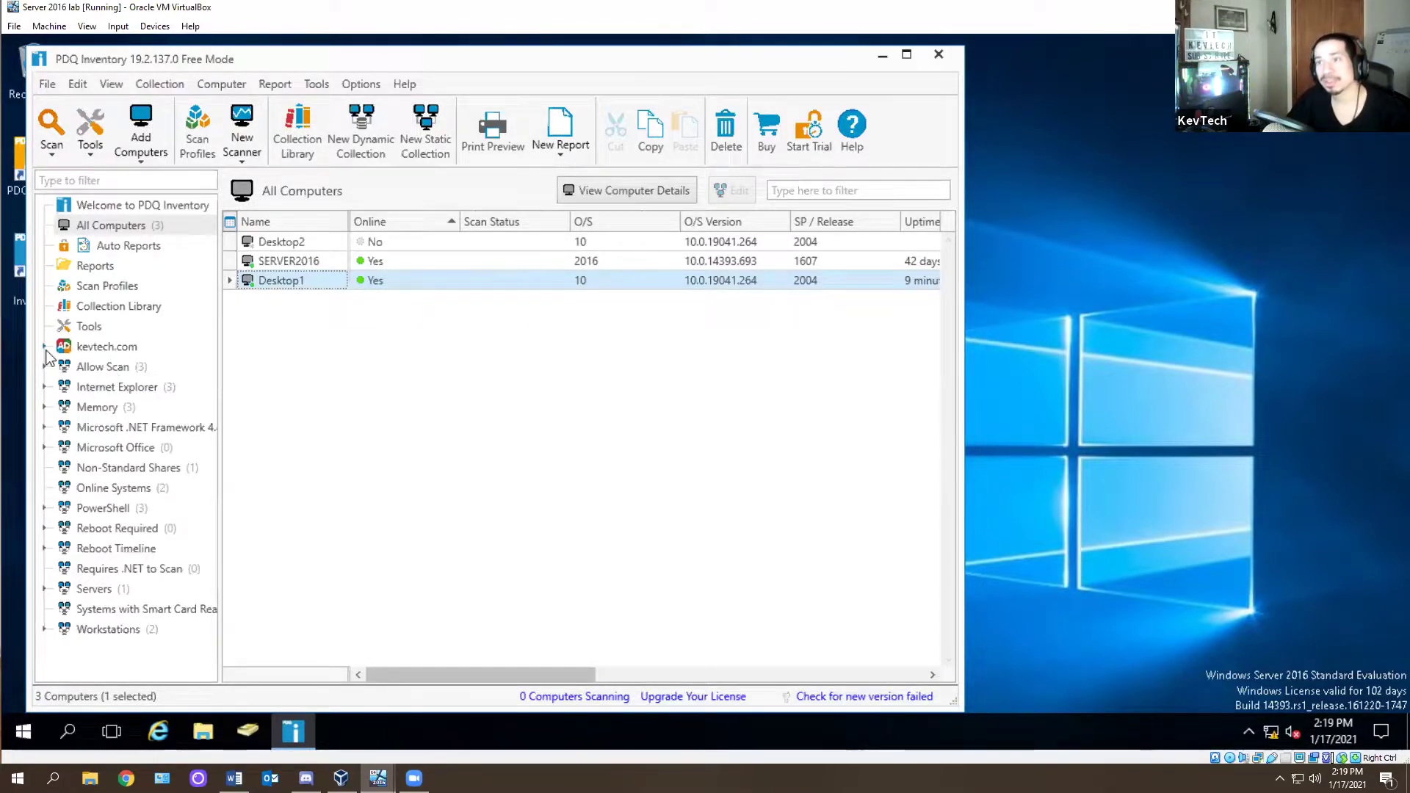
pyautogui.click(92, 266)
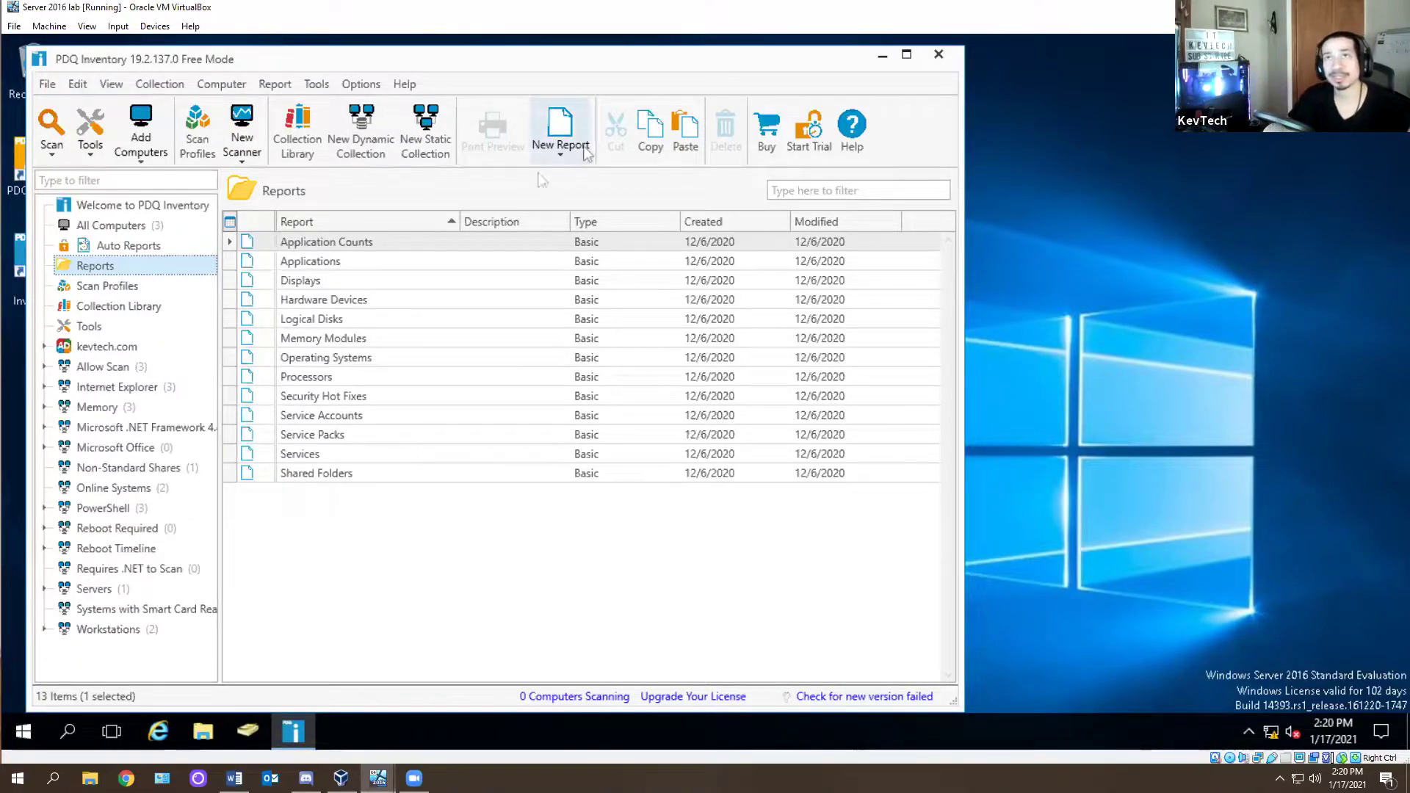
# Run a Standard scan on Desktop1 from the All Computers list
pyautogui.click(116, 226)
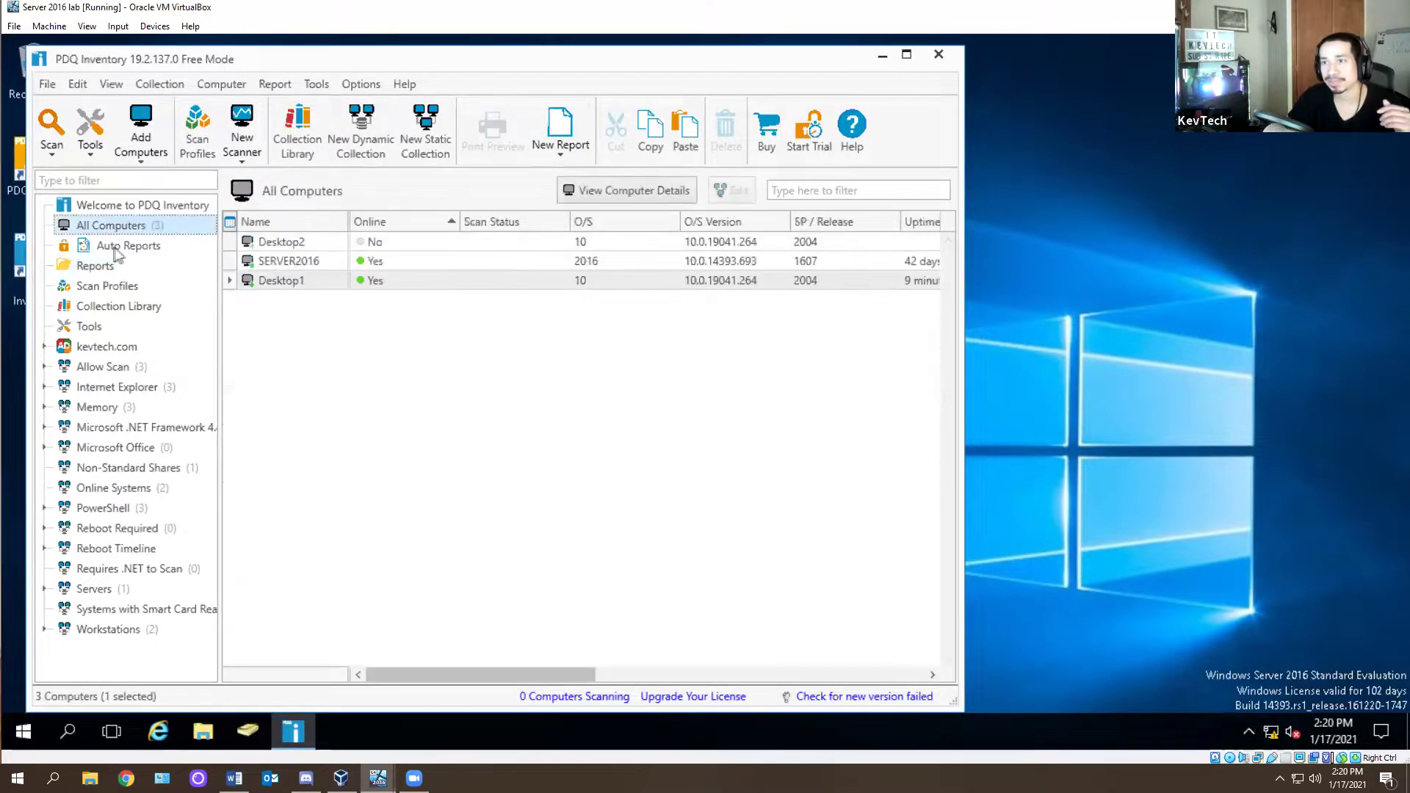
pyautogui.rightClick(286, 280)
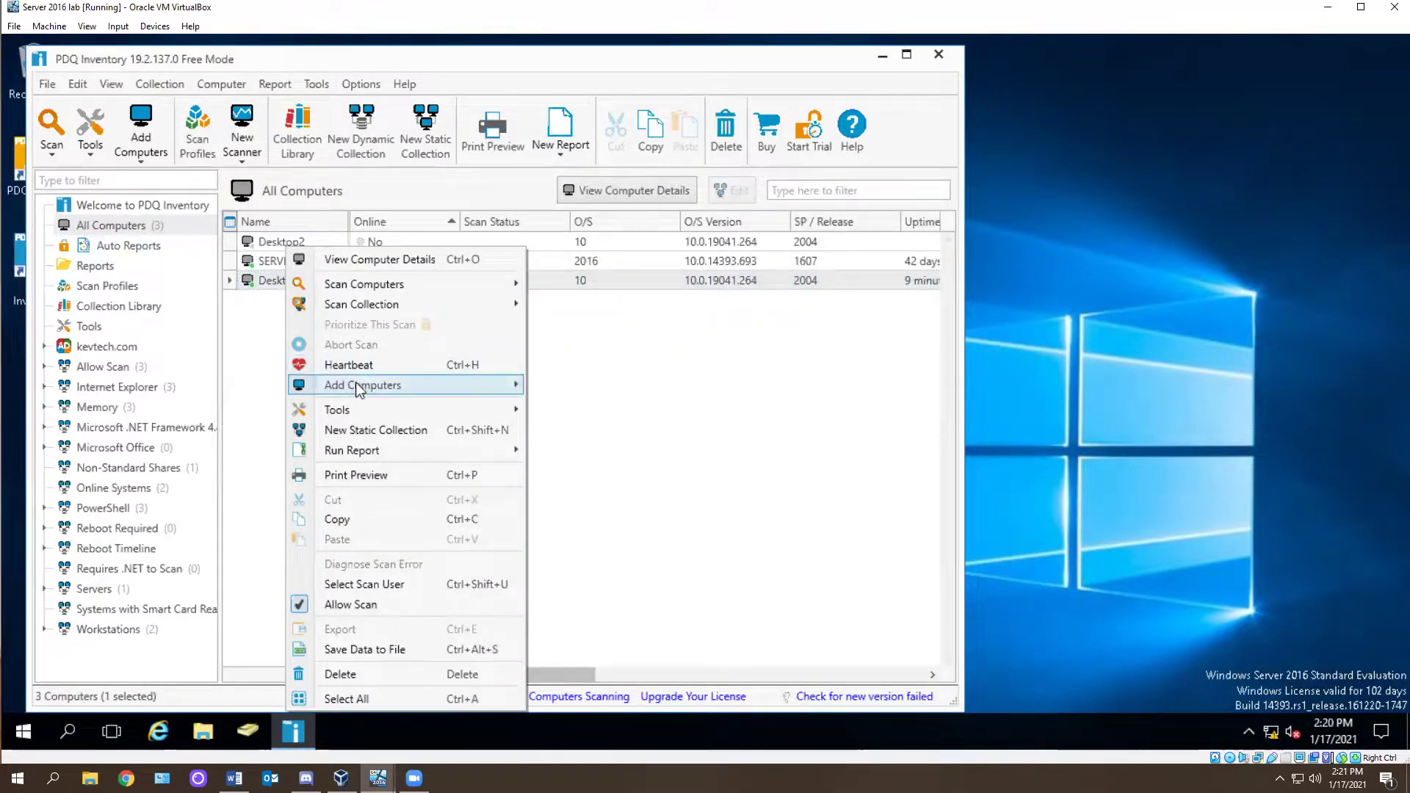
pyautogui.moveTo(356, 383)
pyautogui.moveTo(381, 410)
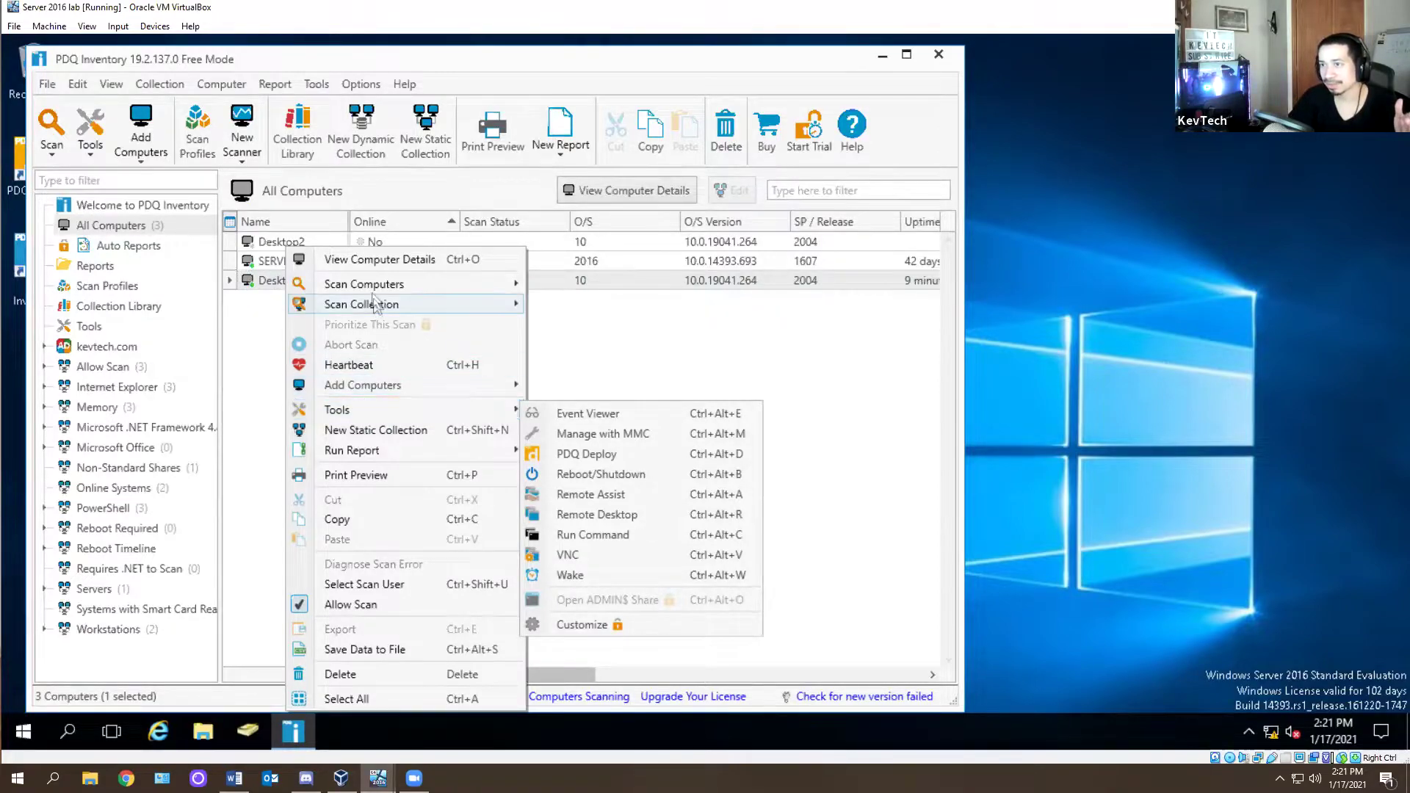
pyautogui.moveTo(373, 294)
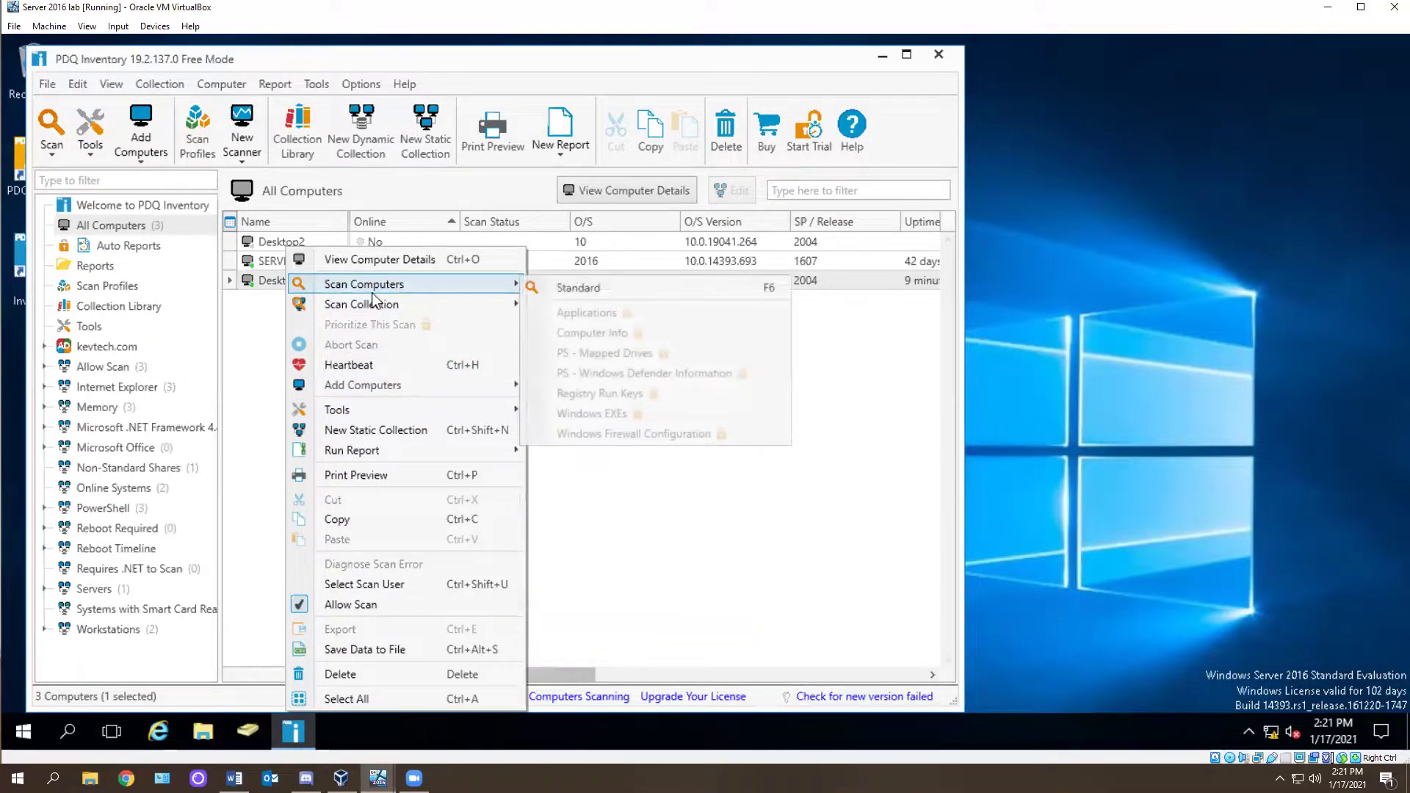
pyautogui.click(585, 288)
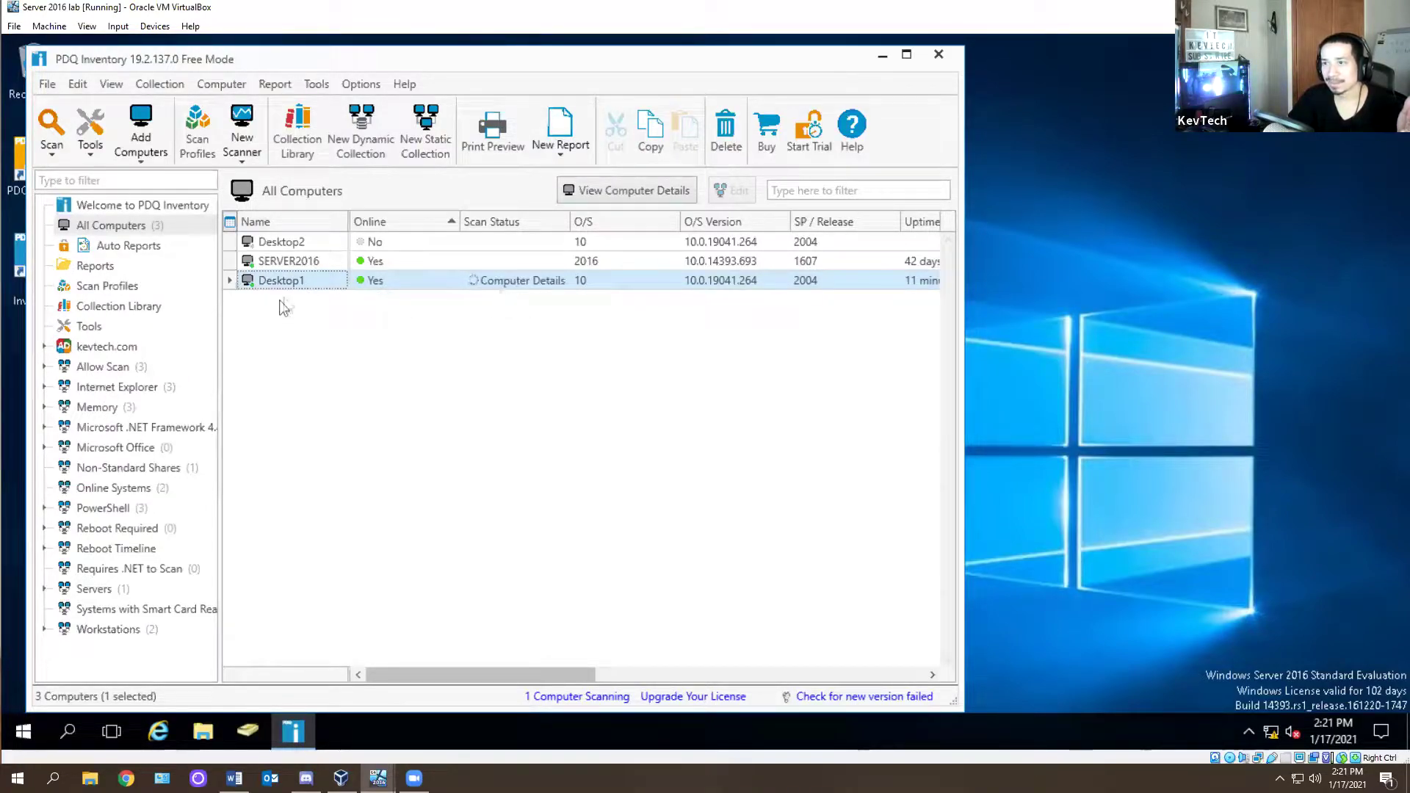
# Run the Applications report for Desktop1, look over its installed applications, and close the report
pyautogui.rightClick(326, 284)
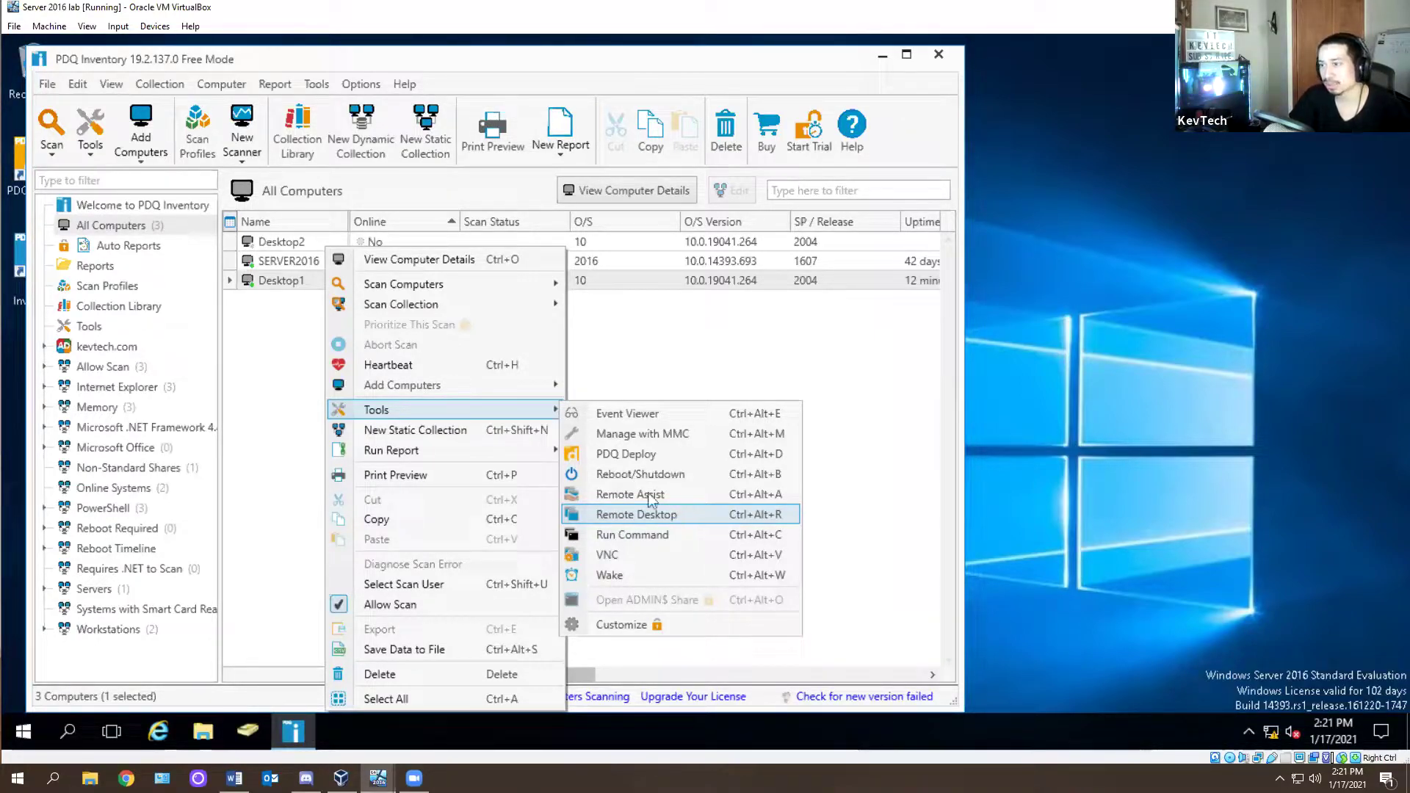
pyautogui.moveTo(512, 446)
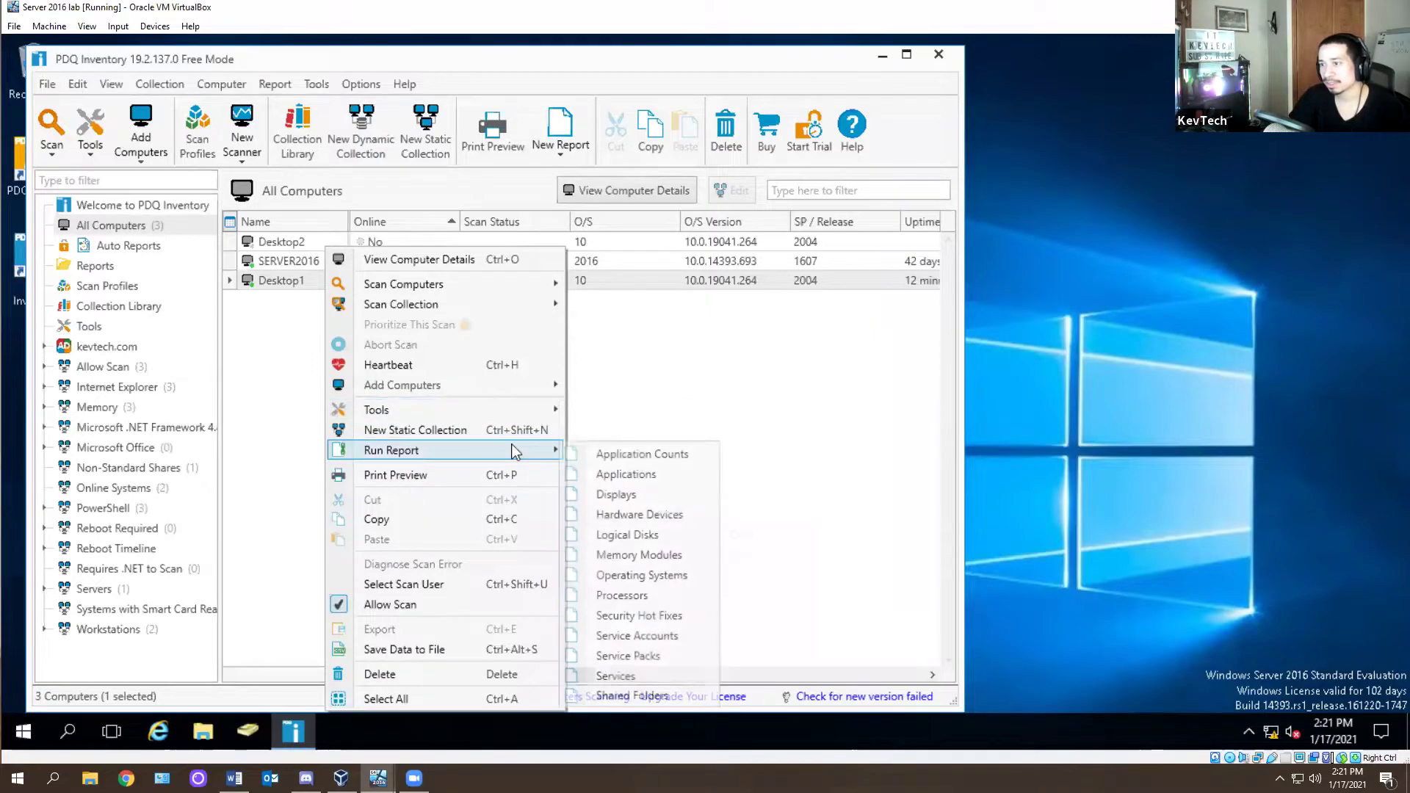
pyautogui.click(614, 476)
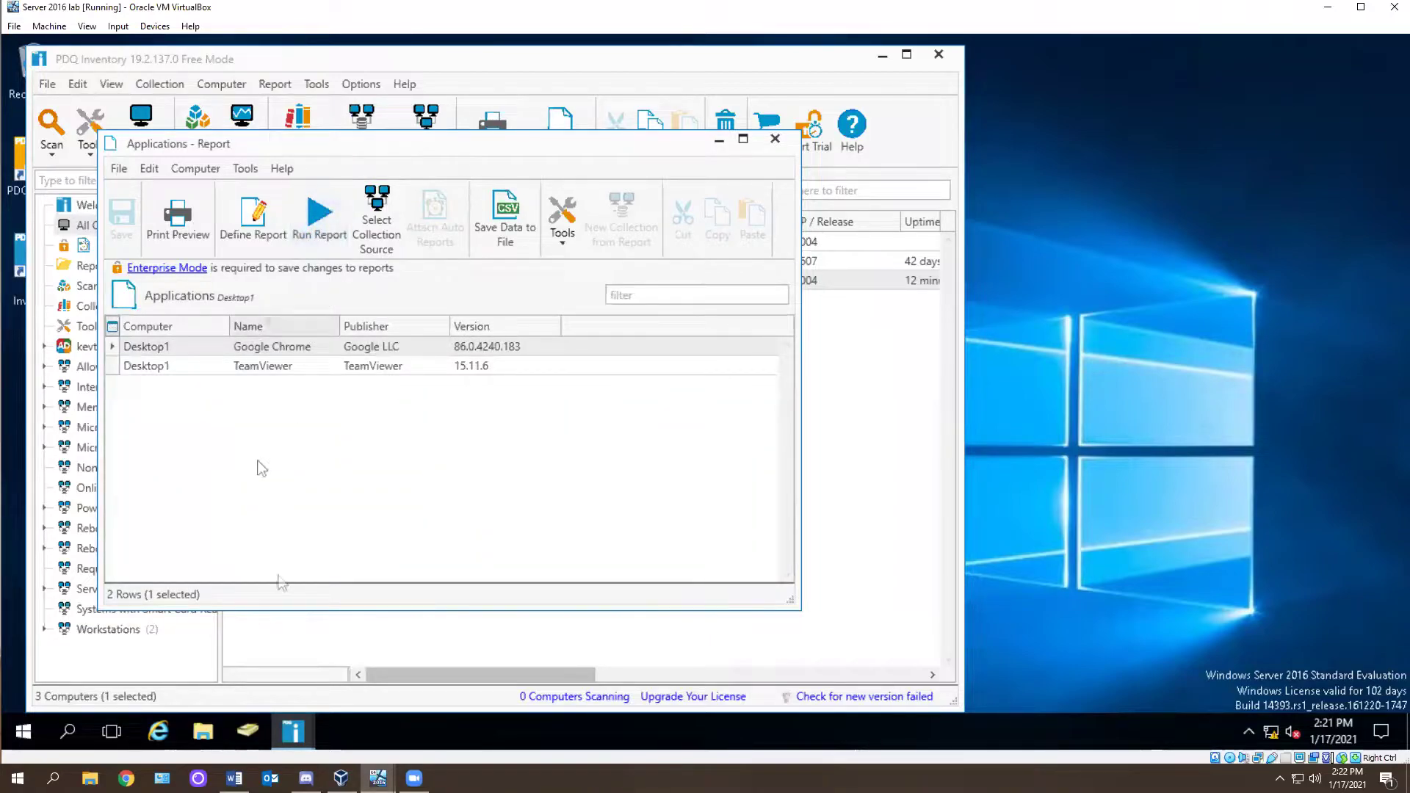
pyautogui.click(248, 366)
pyautogui.click(251, 346)
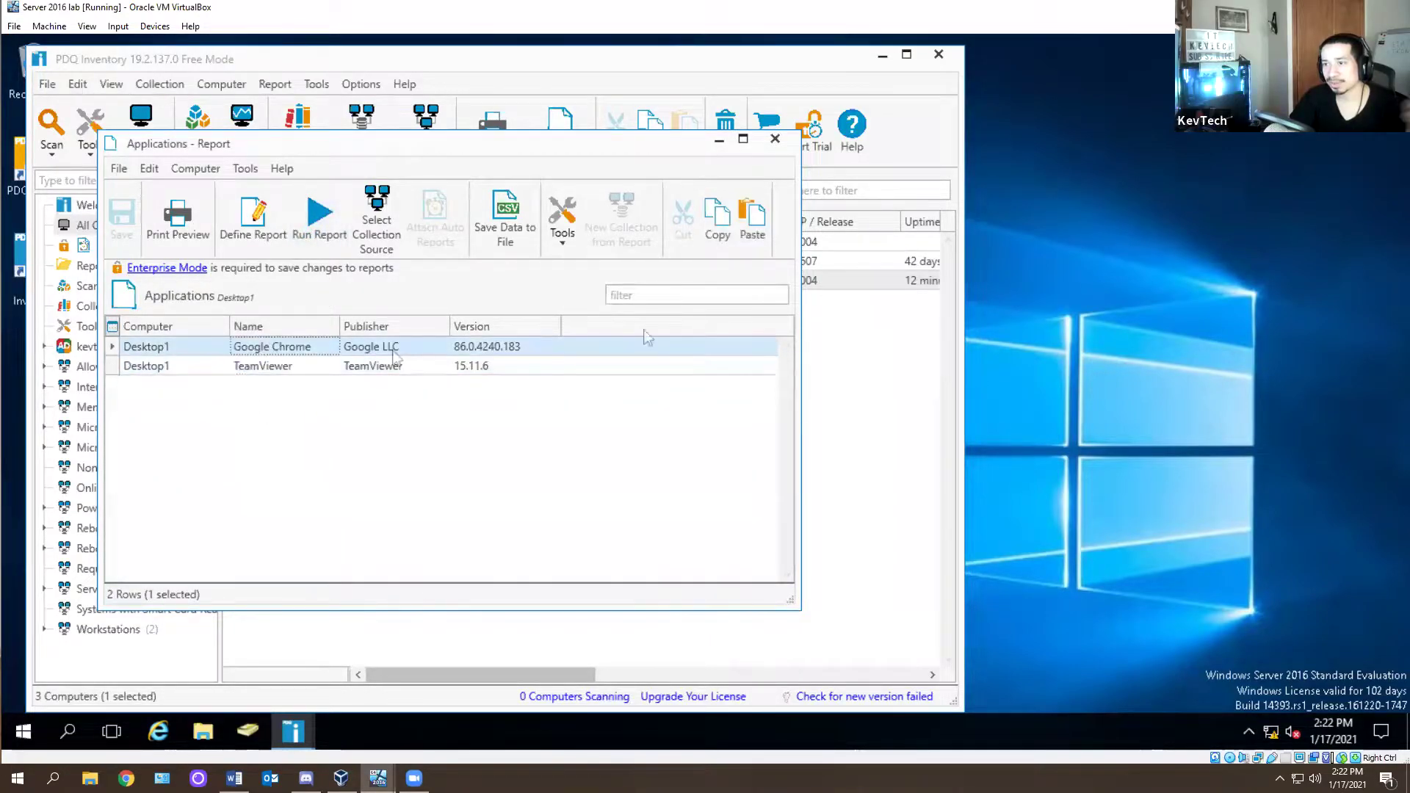
pyautogui.click(775, 139)
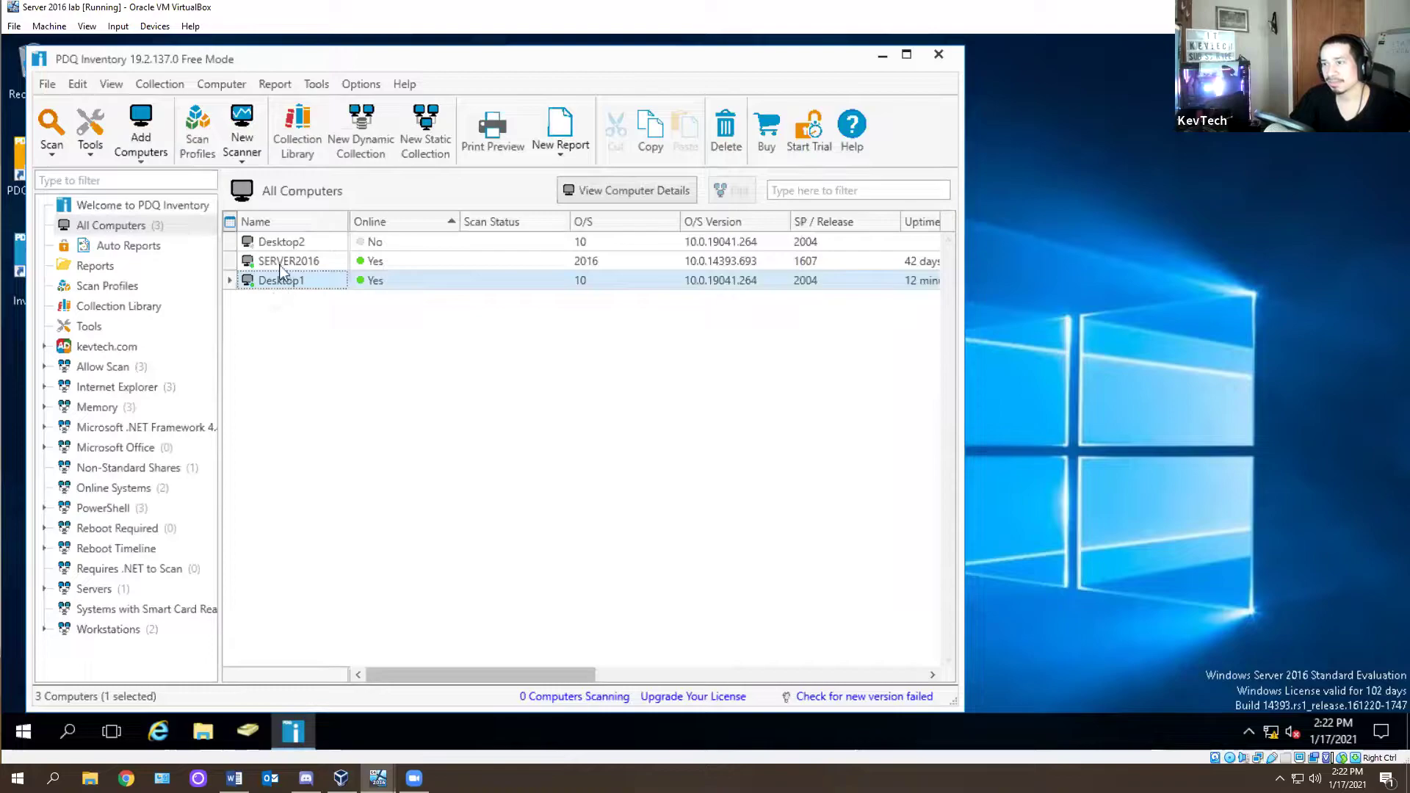
# Run the Operating Systems report for Desktop1, widen its Name column to read the full entry, and close the report
pyautogui.rightClick(340, 282)
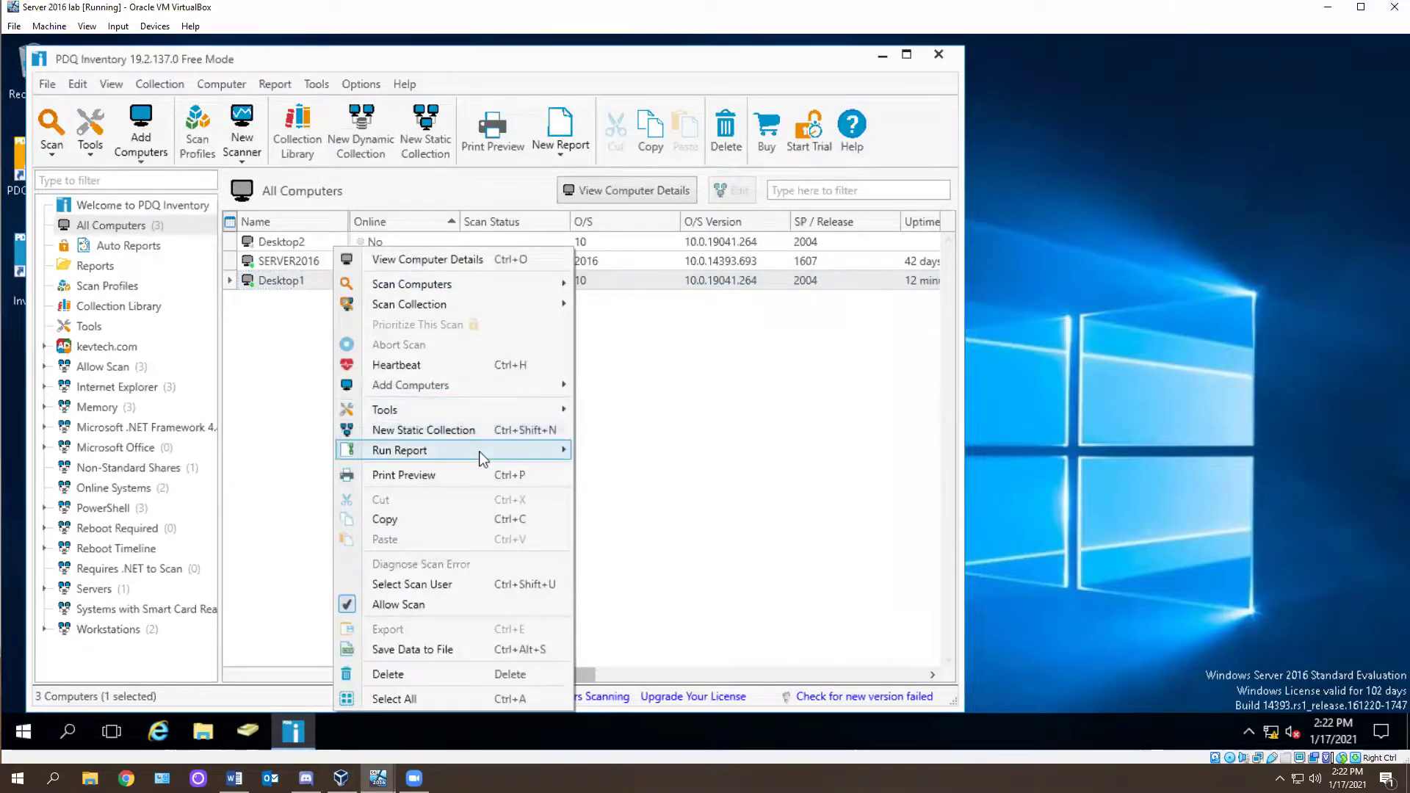
pyautogui.moveTo(485, 456)
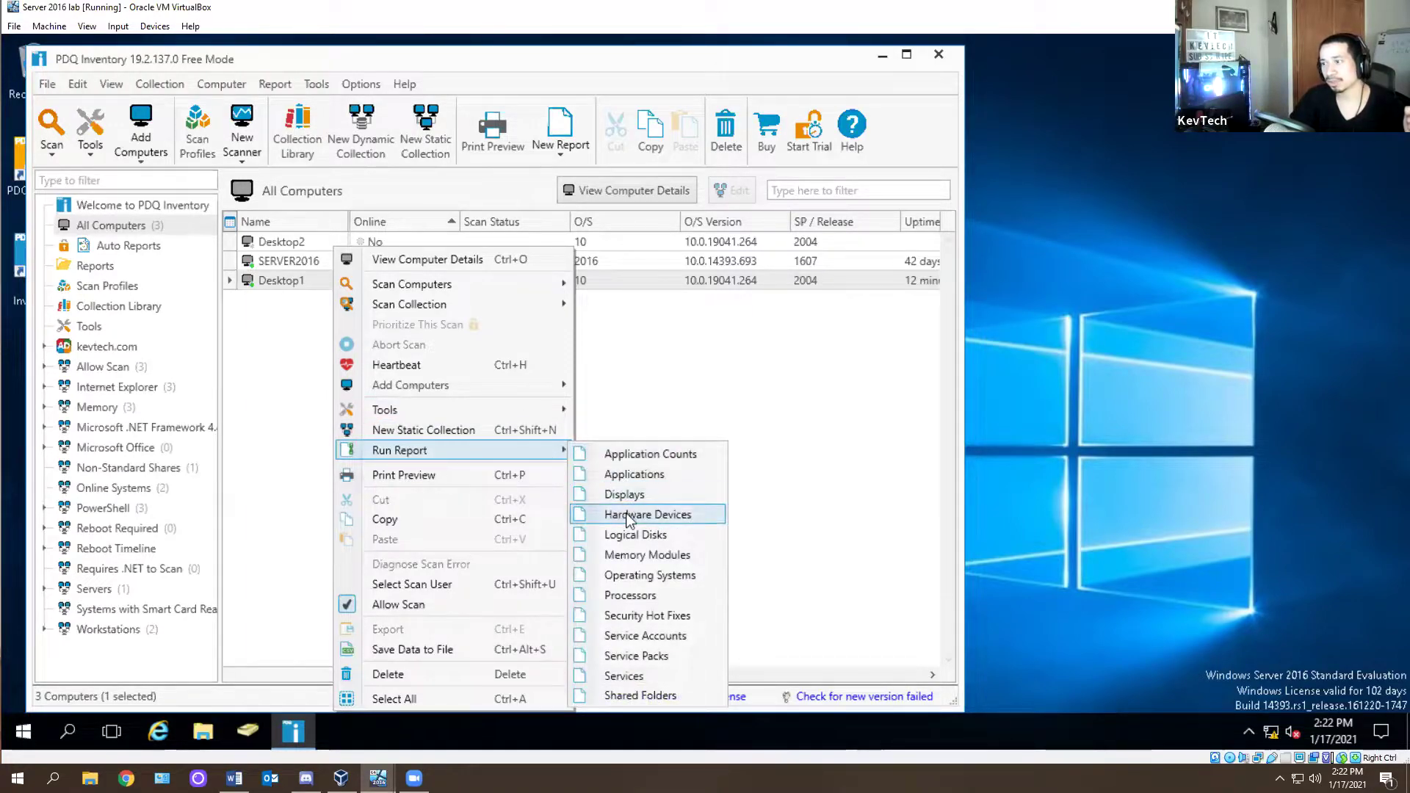
pyautogui.click(624, 576)
pyautogui.click(119, 351)
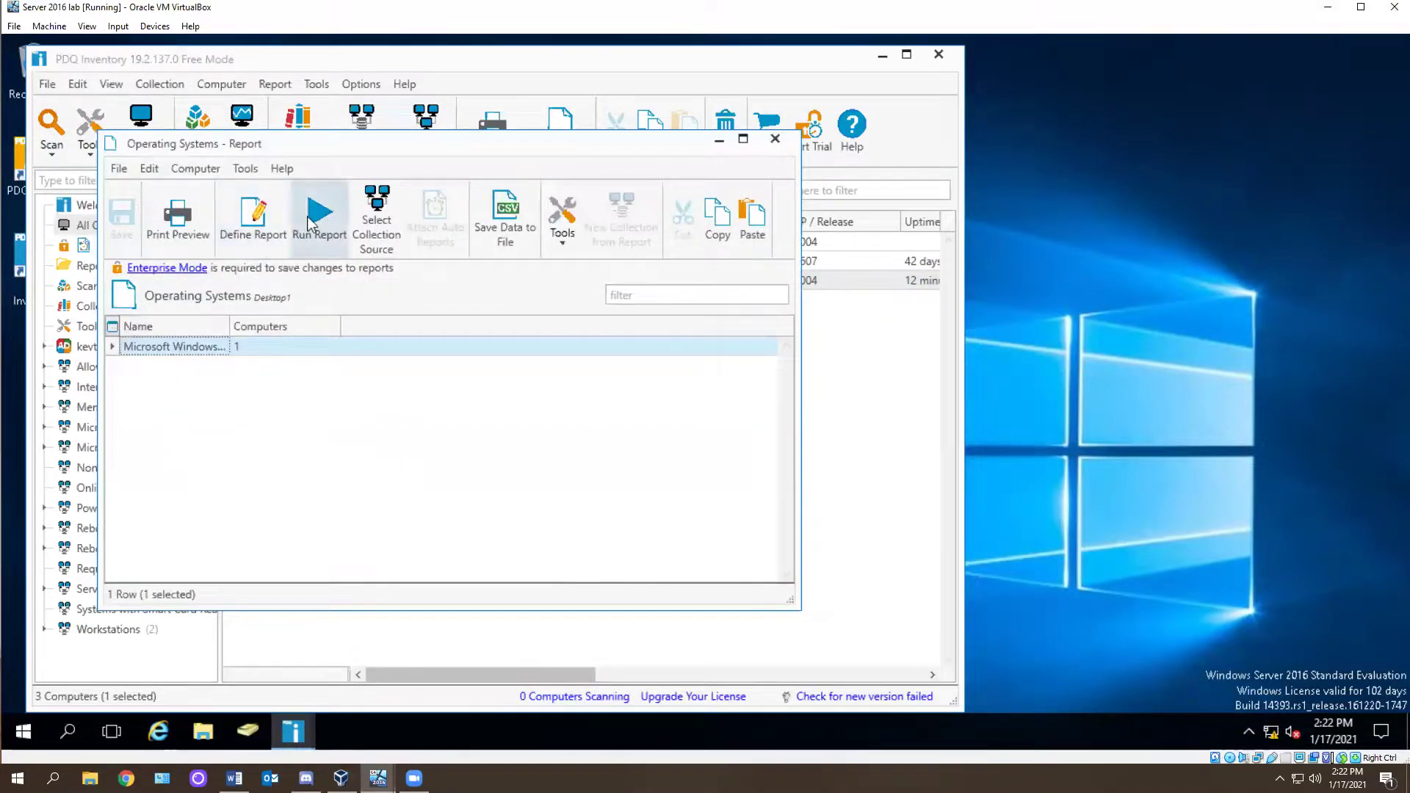
pyautogui.doubleClick(340, 318)
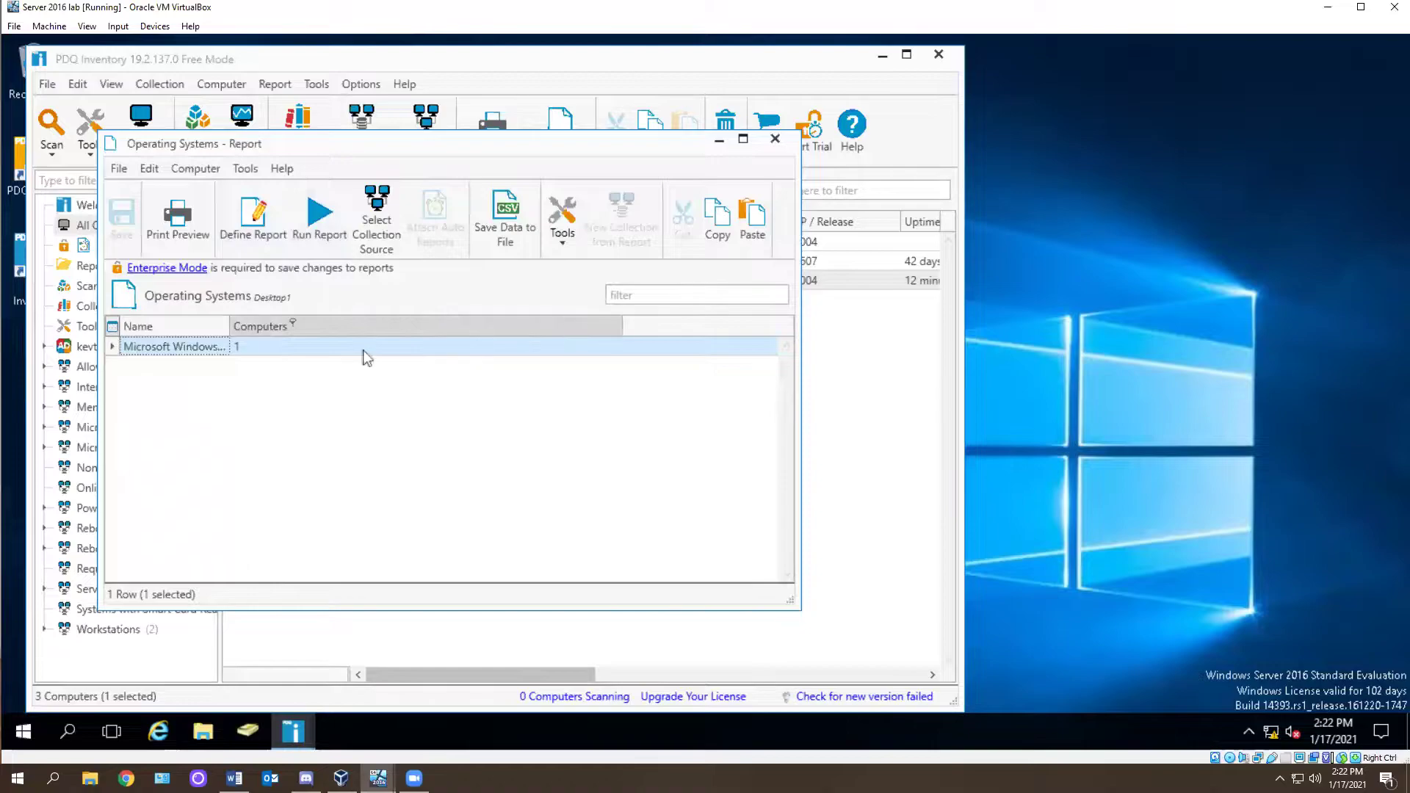
pyautogui.moveTo(228, 326); pyautogui.dragTo(395, 327)
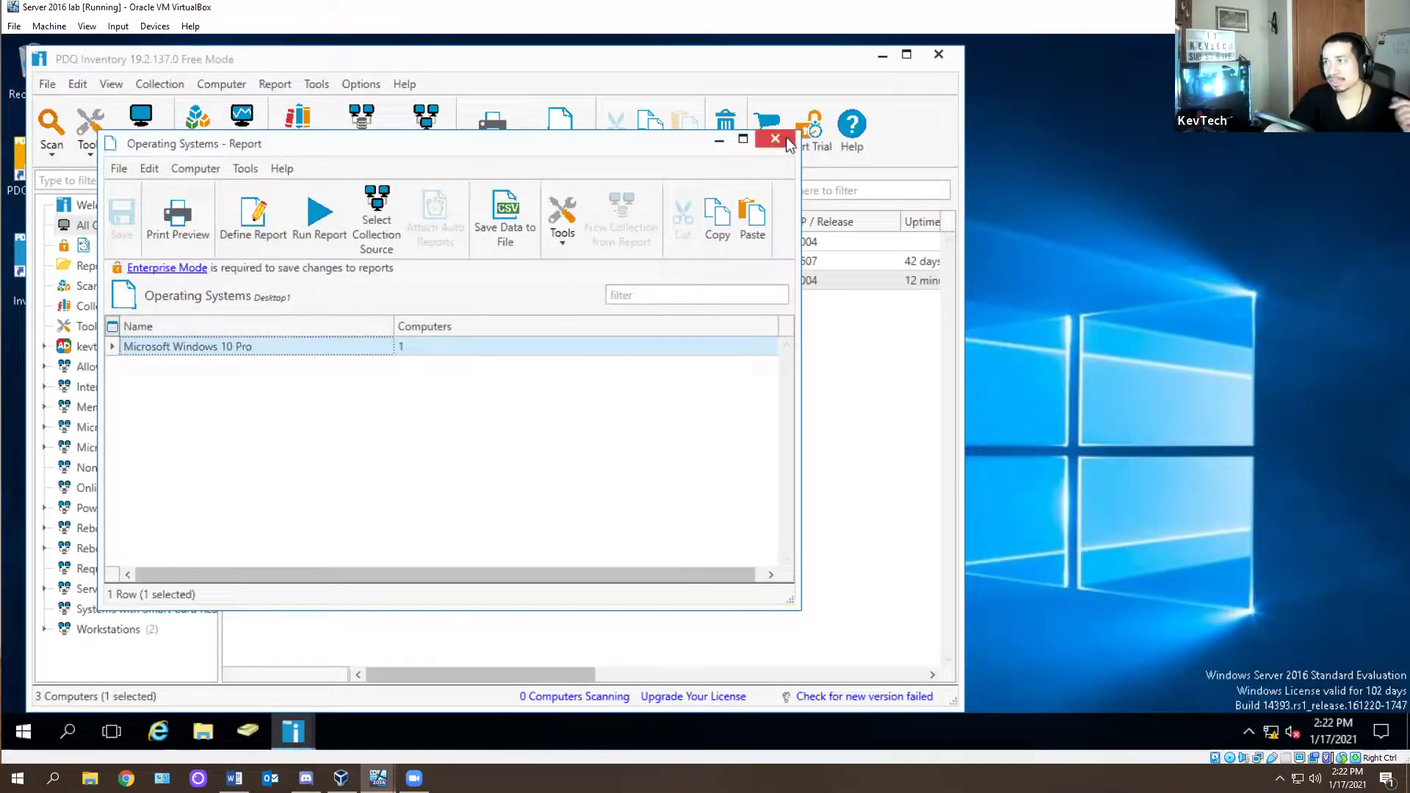
pyautogui.click(775, 139)
# Run the Hardware Devices report for Desktop1, look through its device list to the end, and close the report
pyautogui.rightClick(361, 282)
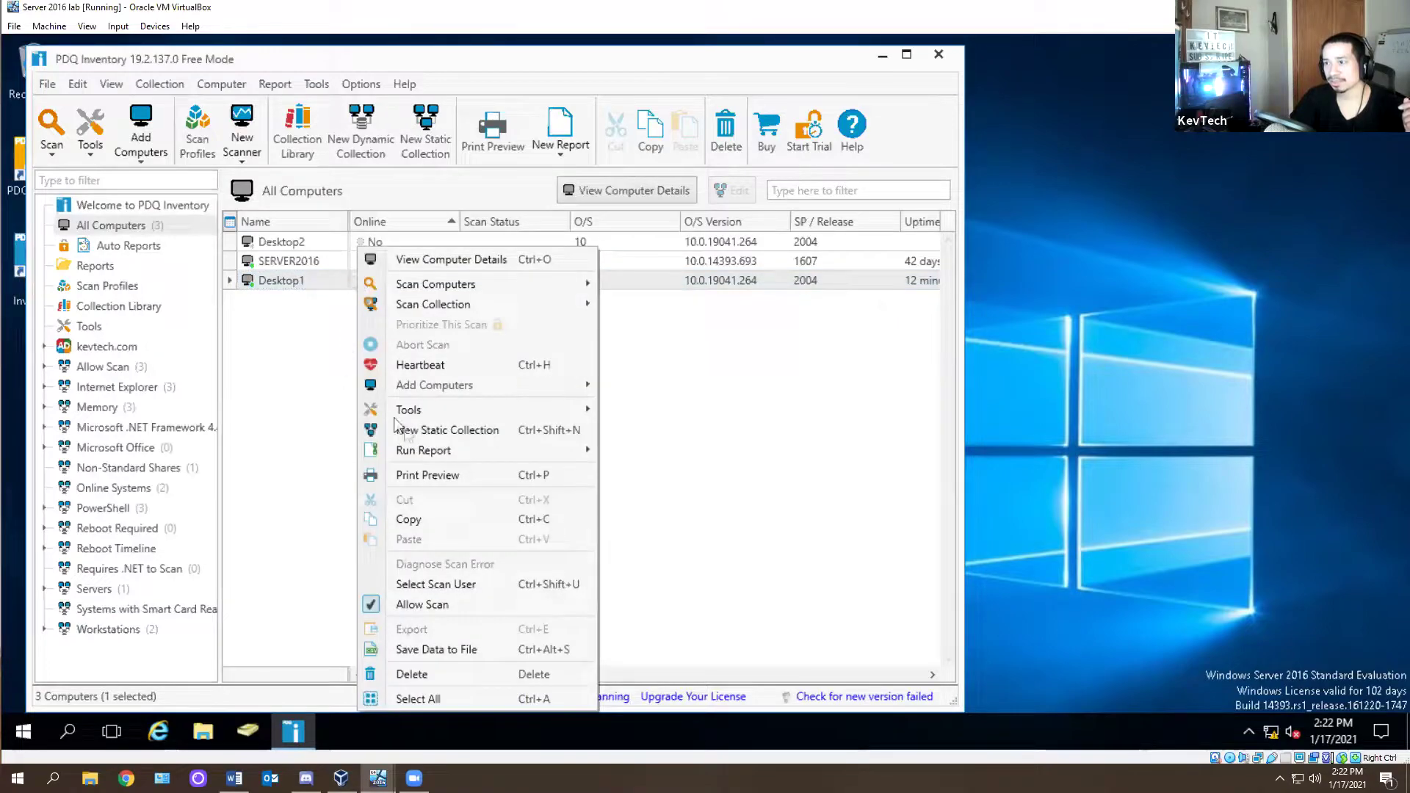
pyautogui.moveTo(426, 454)
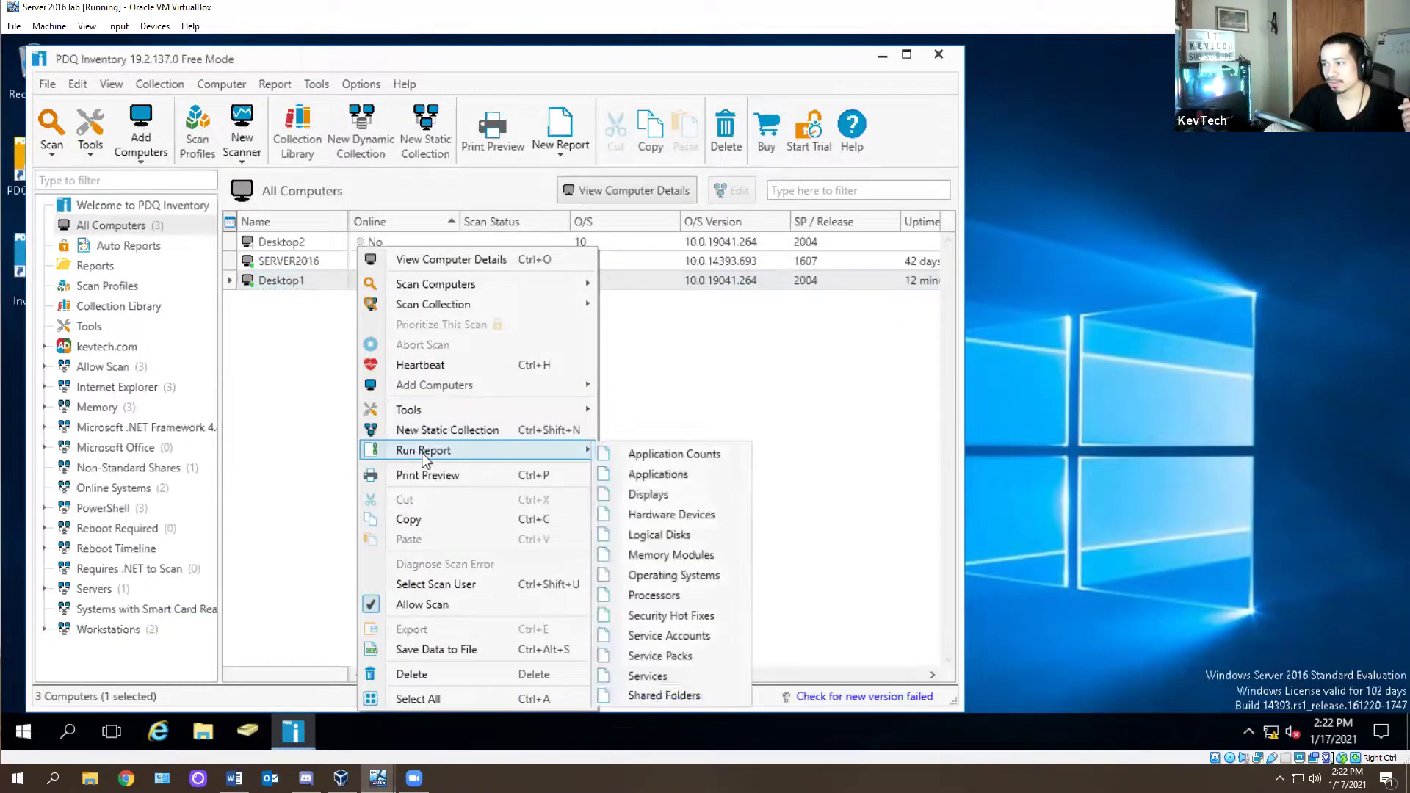
pyautogui.click(655, 518)
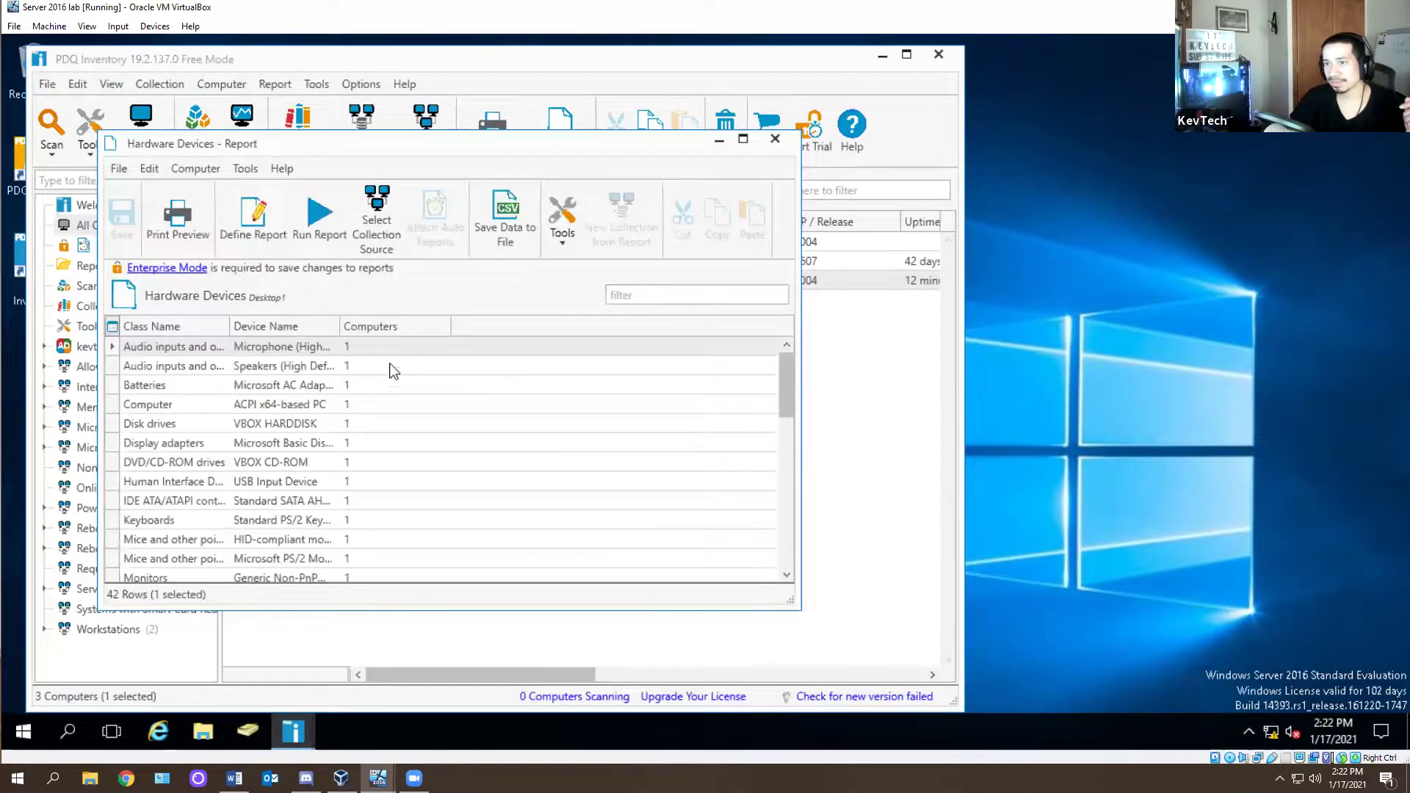
pyautogui.scroll(-5, 393, 371)
pyautogui.scroll(-3, 393, 371)
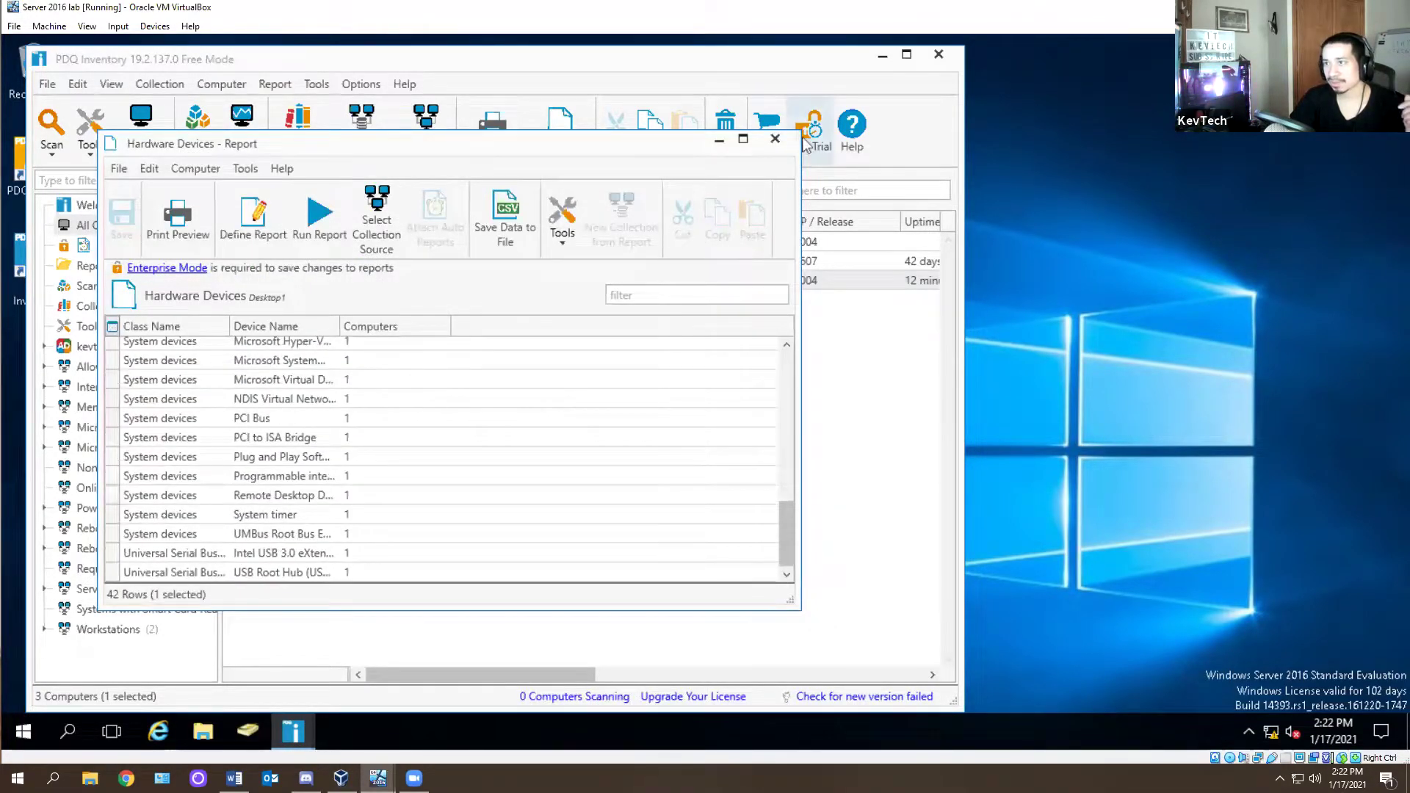
pyautogui.click(775, 138)
# Run the Shared Folders report for Desktop1, widen its Share column, and close the report
pyautogui.rightClick(310, 282)
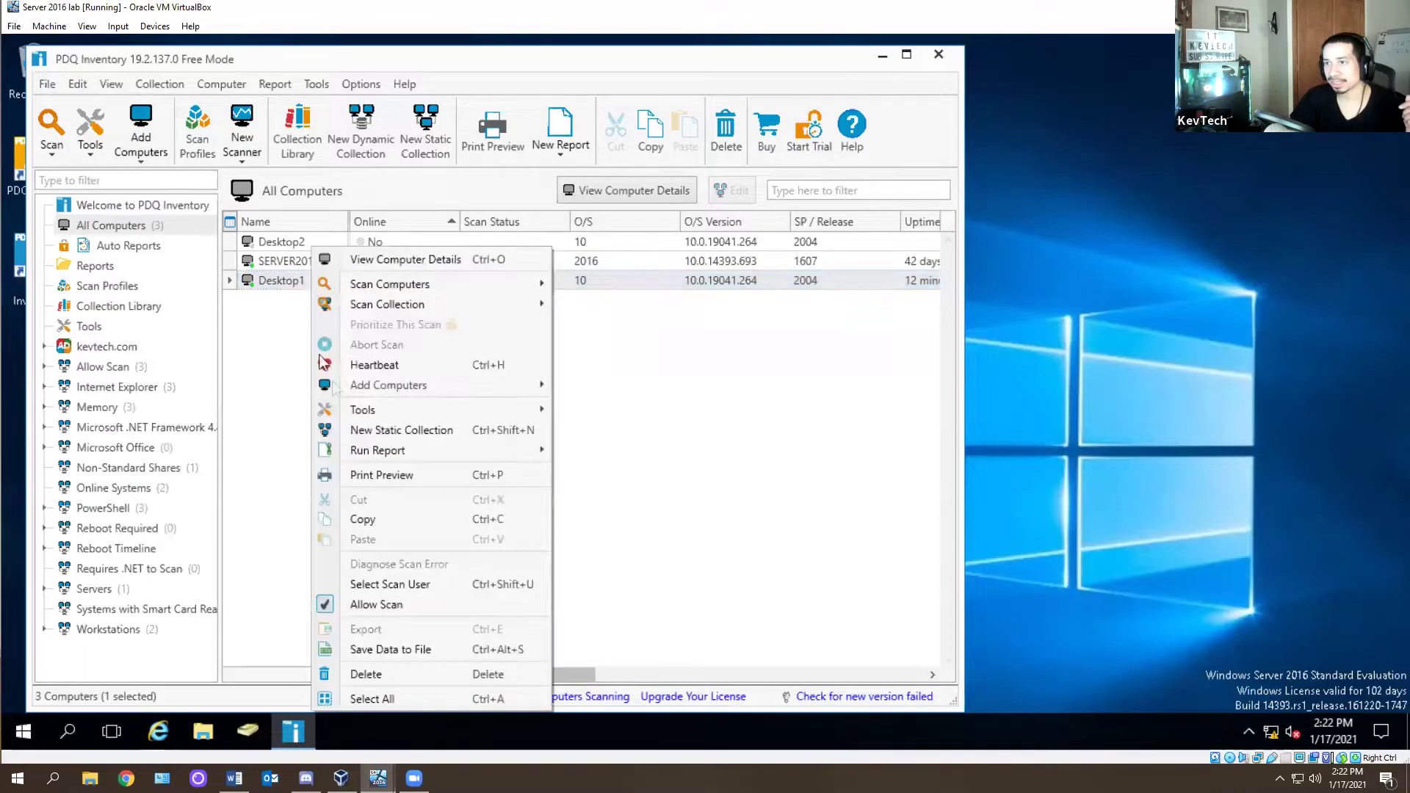
pyautogui.moveTo(440, 451)
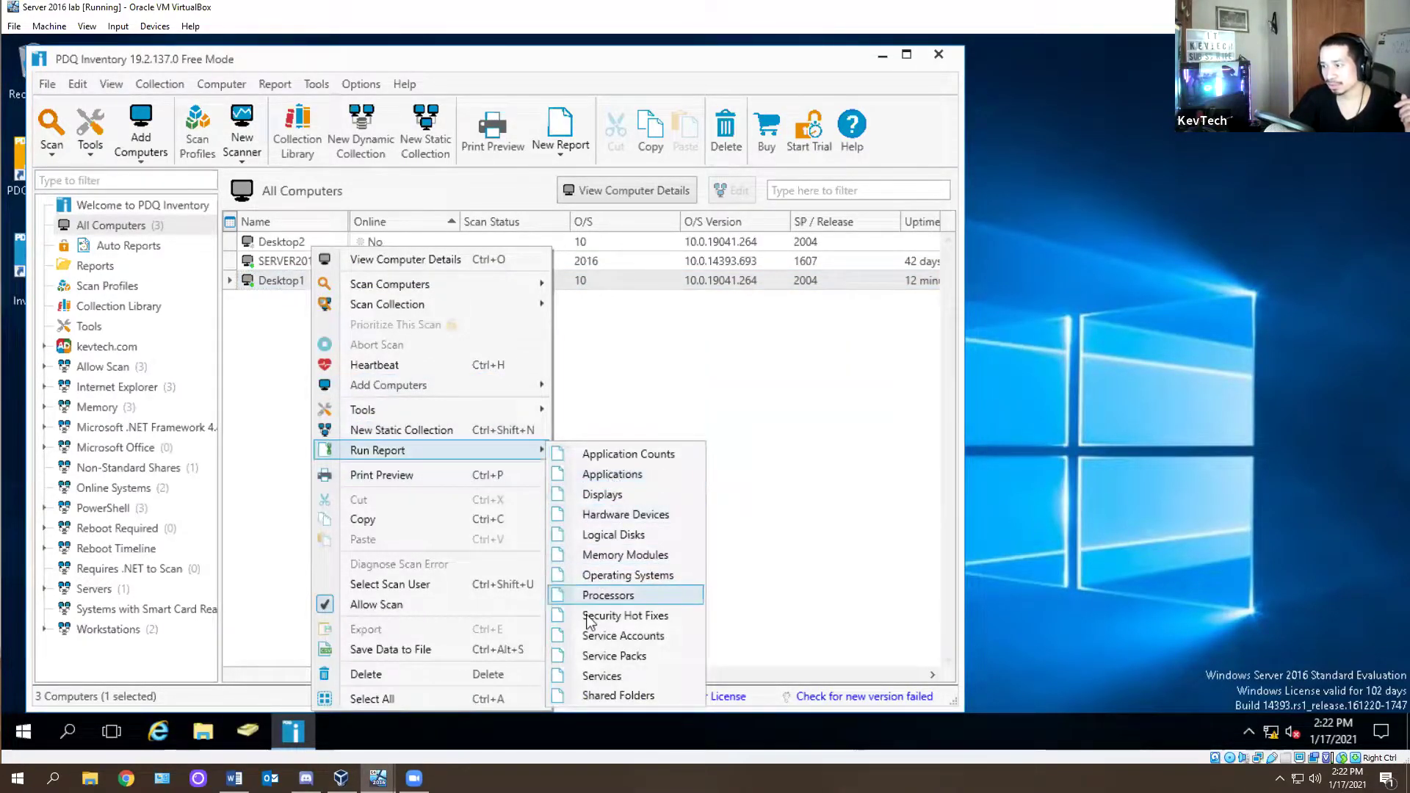
pyautogui.click(614, 697)
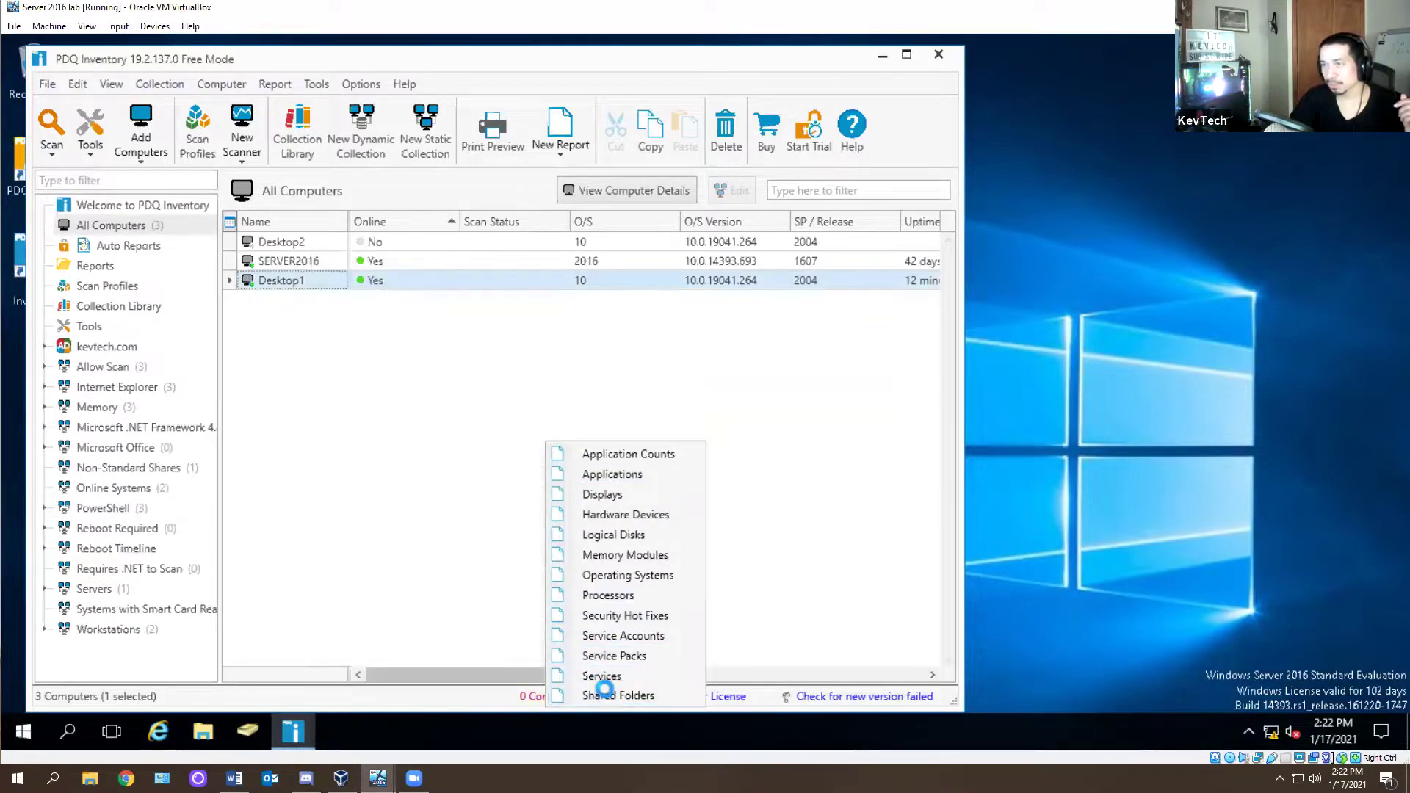
pyautogui.moveTo(337, 326); pyautogui.dragTo(385, 326)
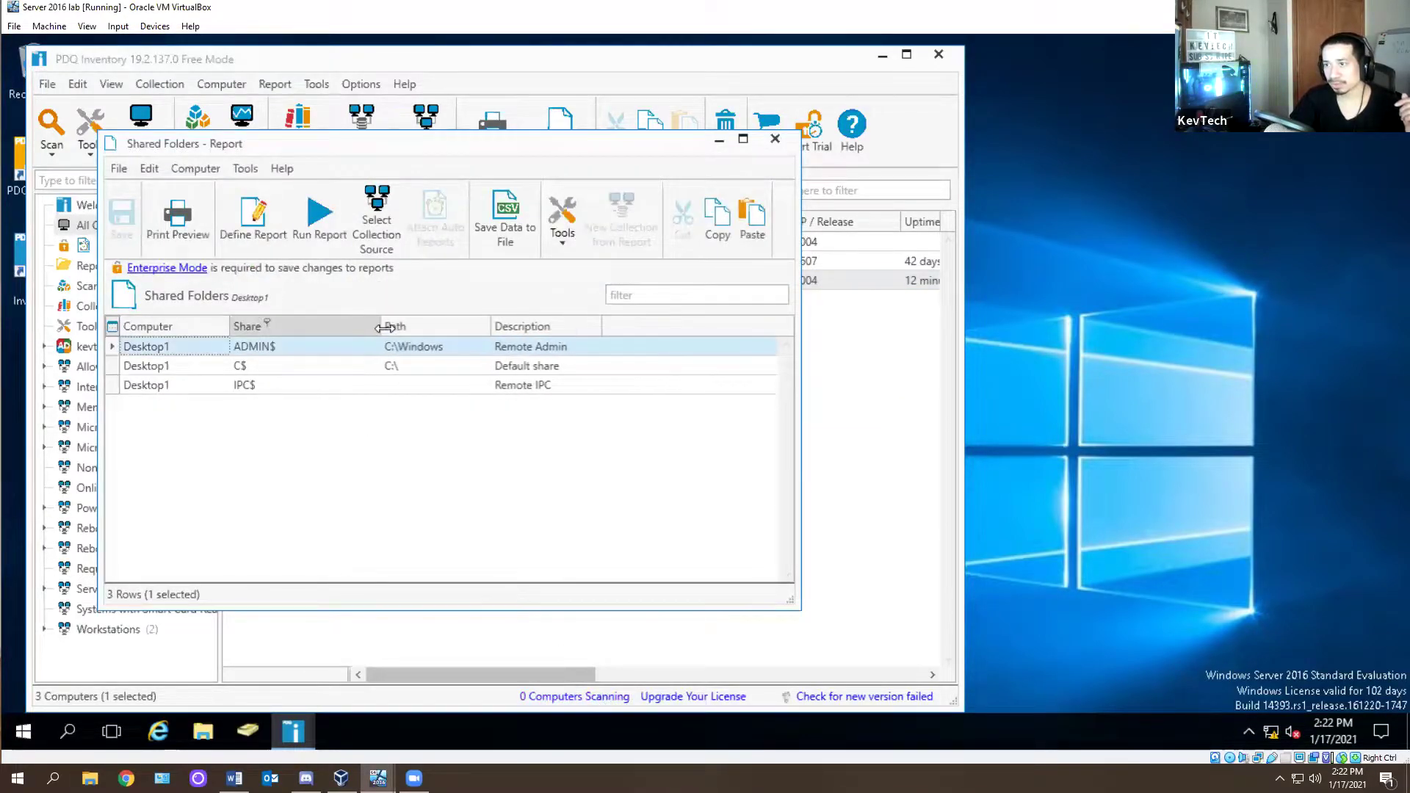
pyautogui.click(776, 139)
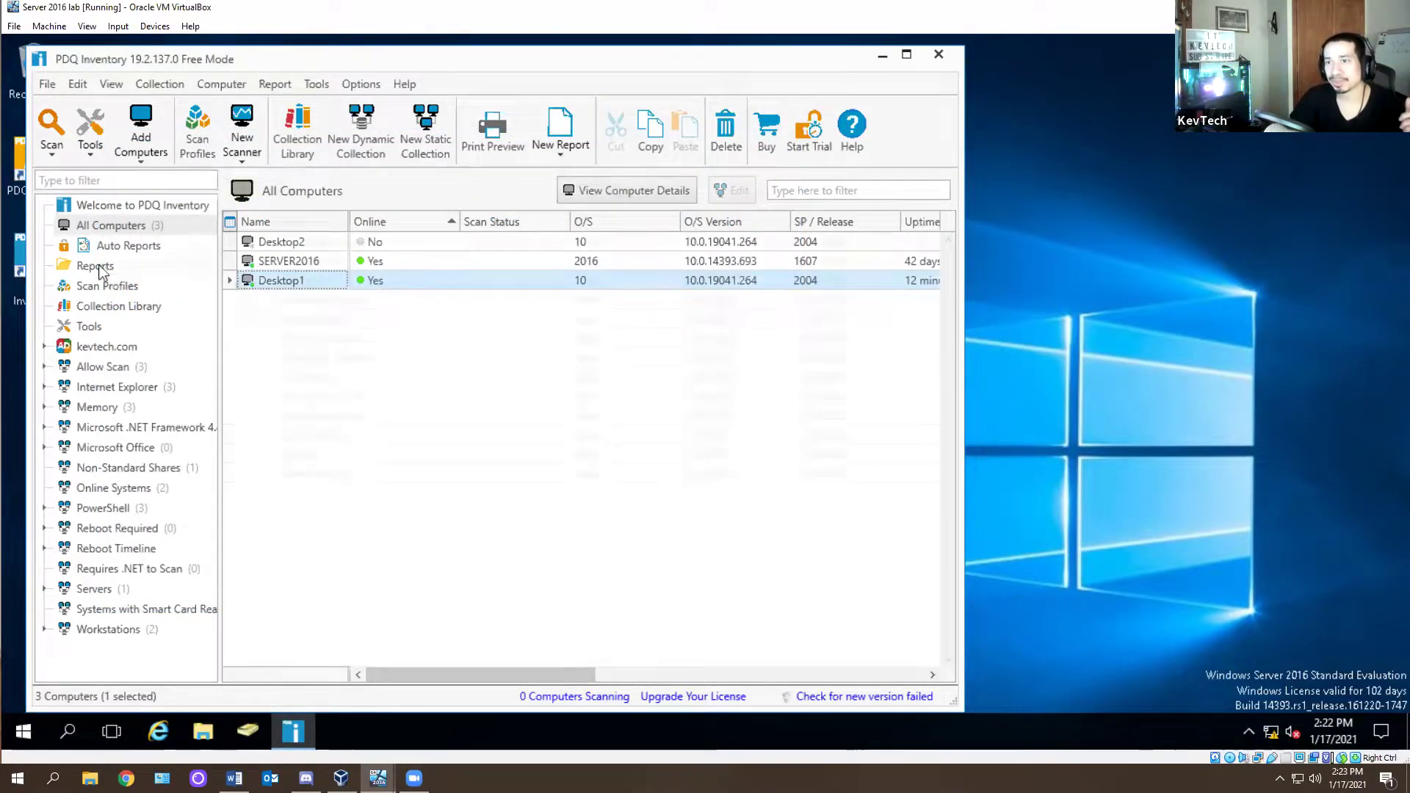
# Check the Reports section, return to All Computers, and briefly open and close Desktop1's computer details
pyautogui.click(99, 266)
pyautogui.click(92, 226)
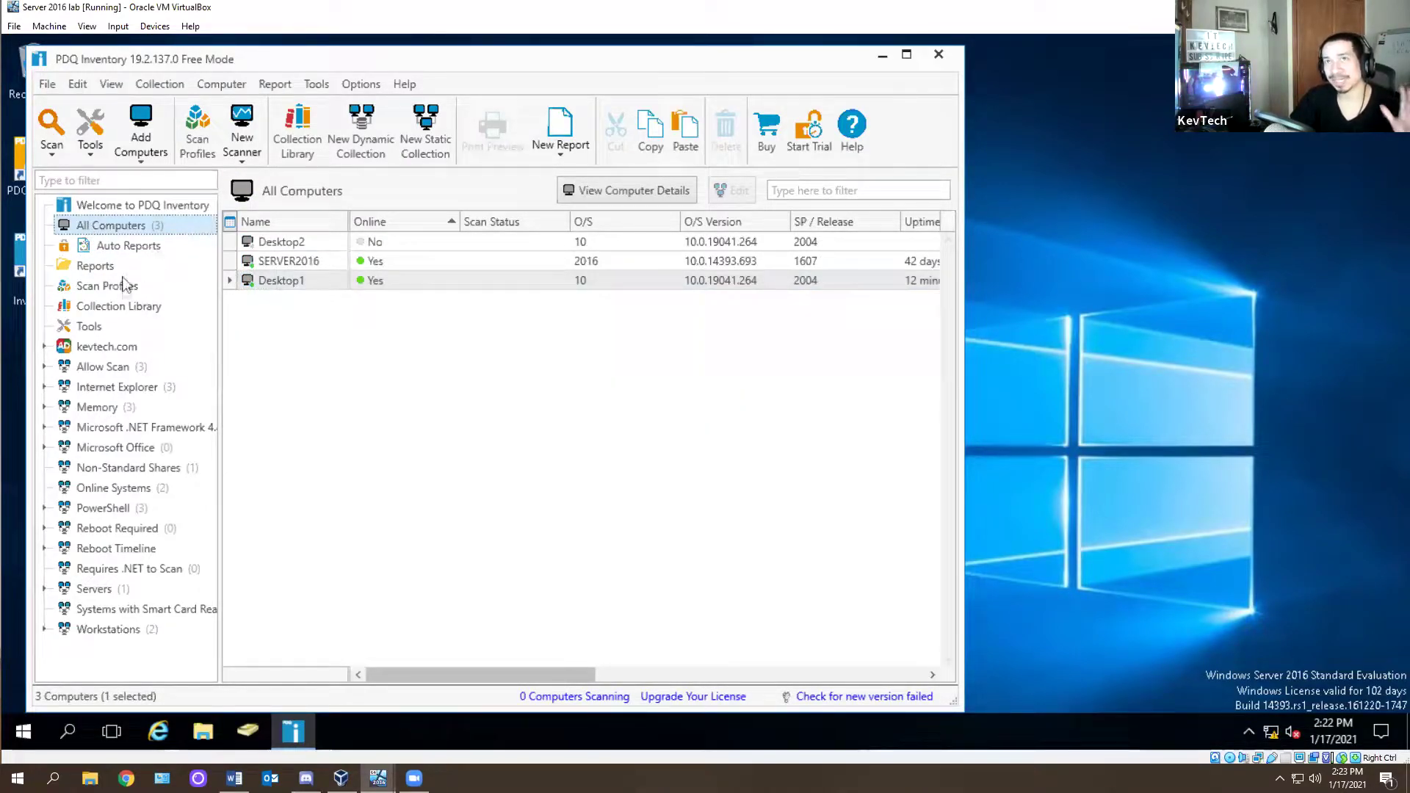
pyautogui.click(335, 286)
pyautogui.click(602, 193)
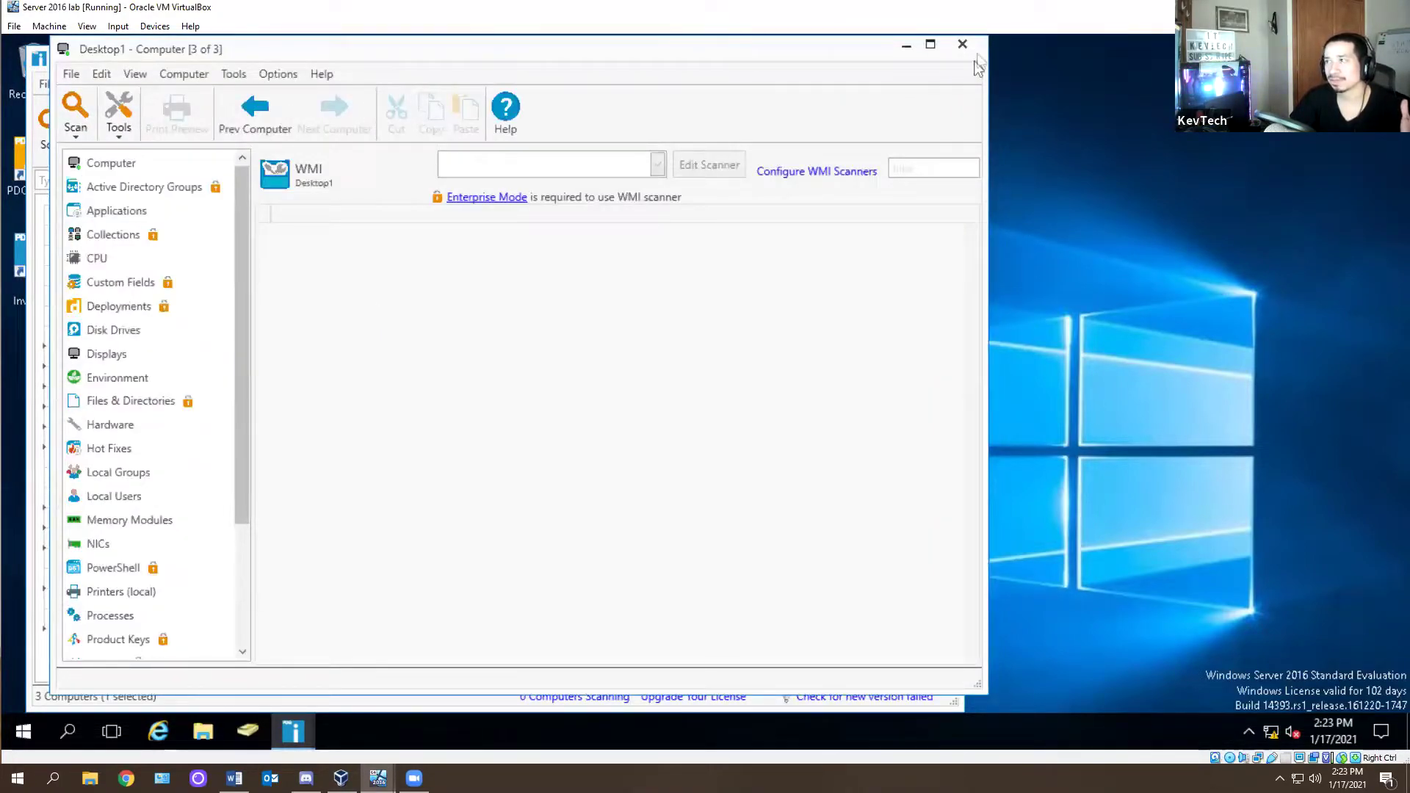
pyautogui.click(962, 44)
# View Desktop1's computer details and review its Active Directory Groups, Applications, Collections and CPU pages
pyautogui.click(290, 287)
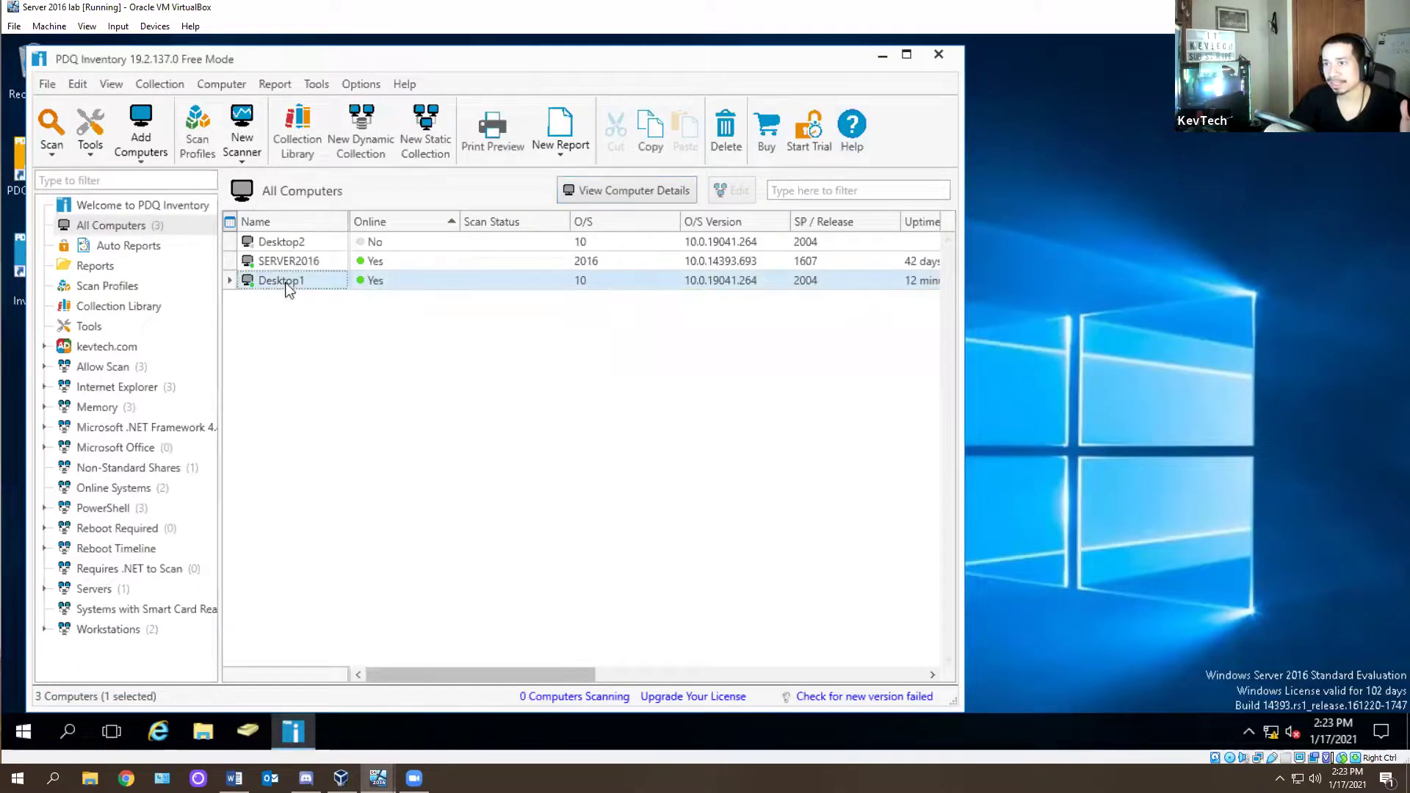
pyautogui.click(616, 194)
pyautogui.click(160, 192)
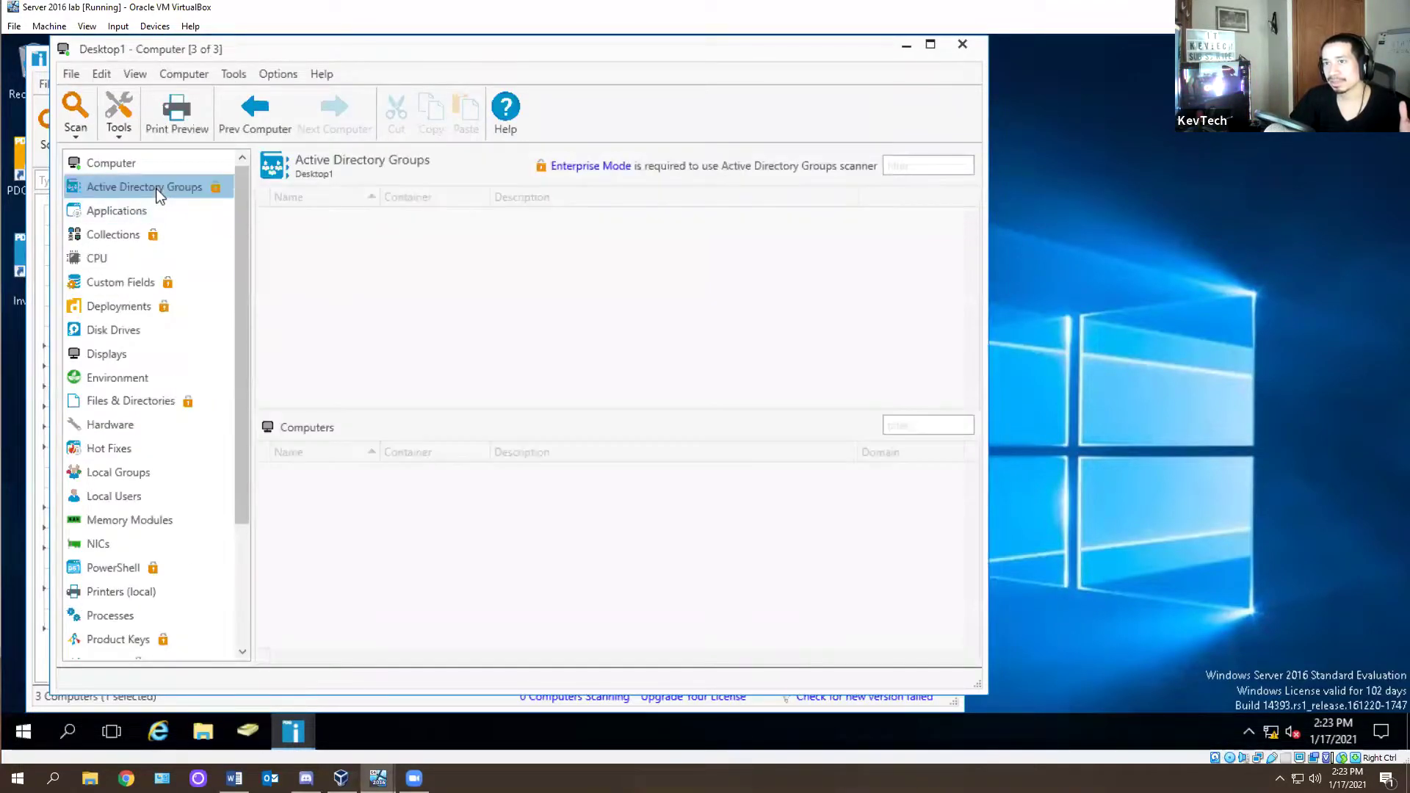
pyautogui.click(117, 212)
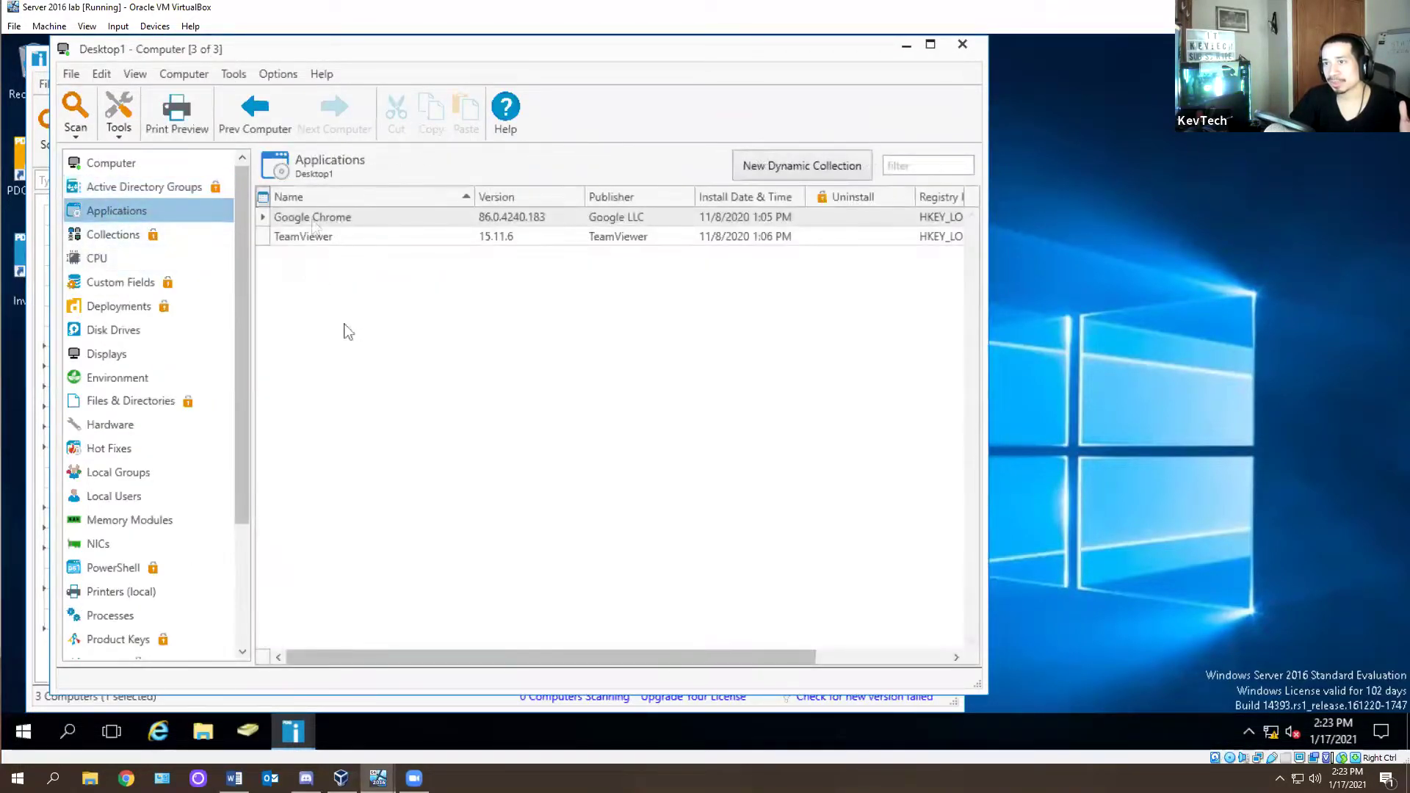
pyautogui.click(118, 235)
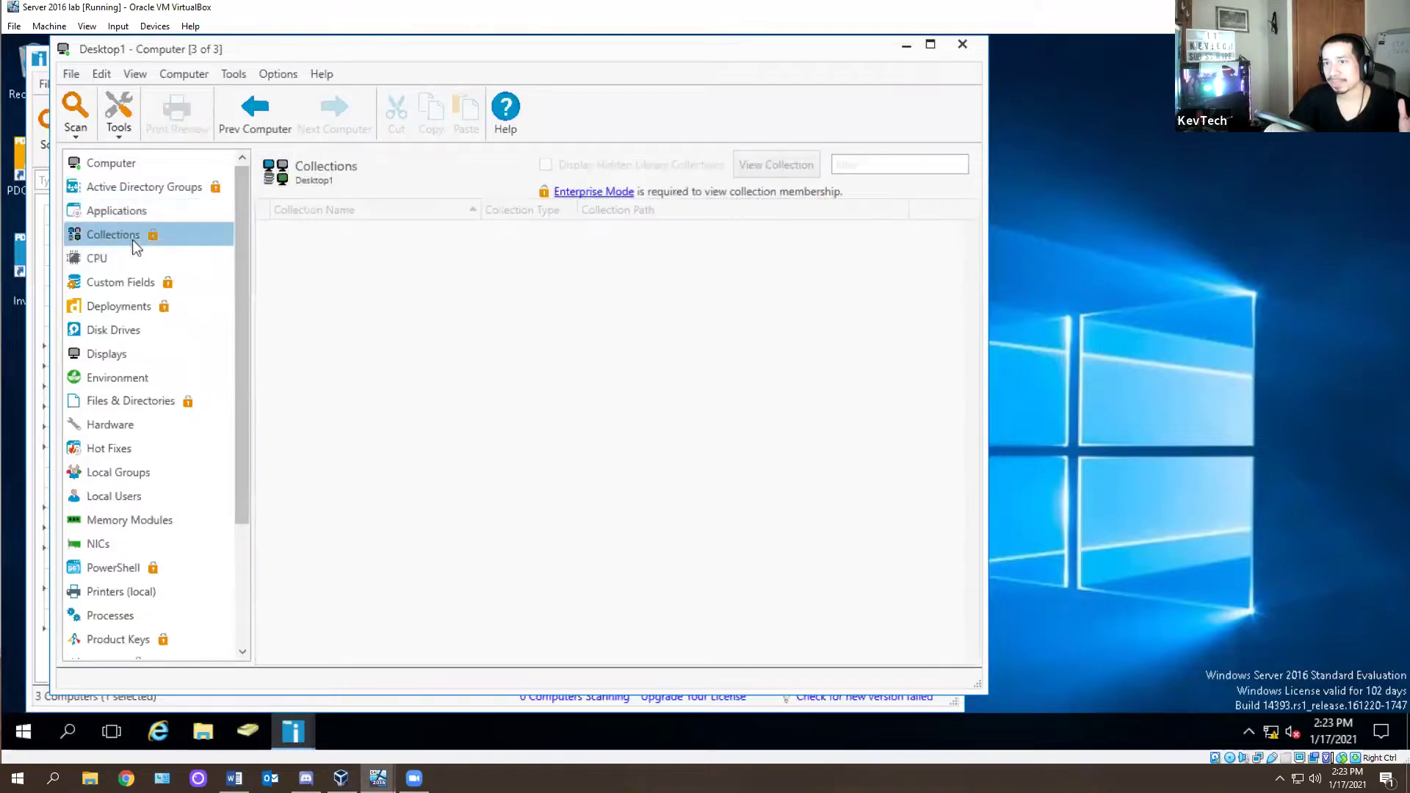
pyautogui.click(92, 259)
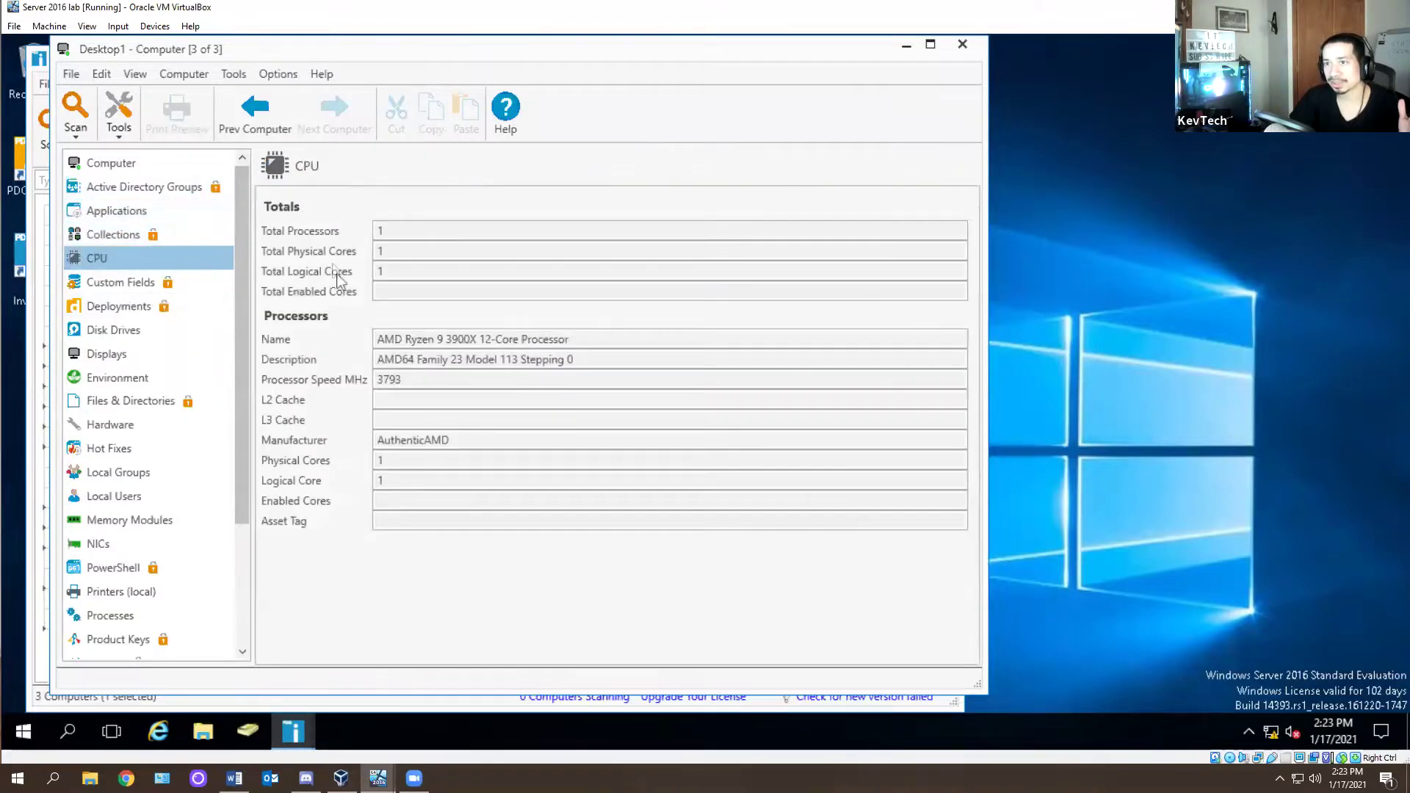
# Check Desktop1's Deployments page and examine its Disk Drives, widening the drive list's Size column
pyautogui.click(118, 306)
pyautogui.click(128, 331)
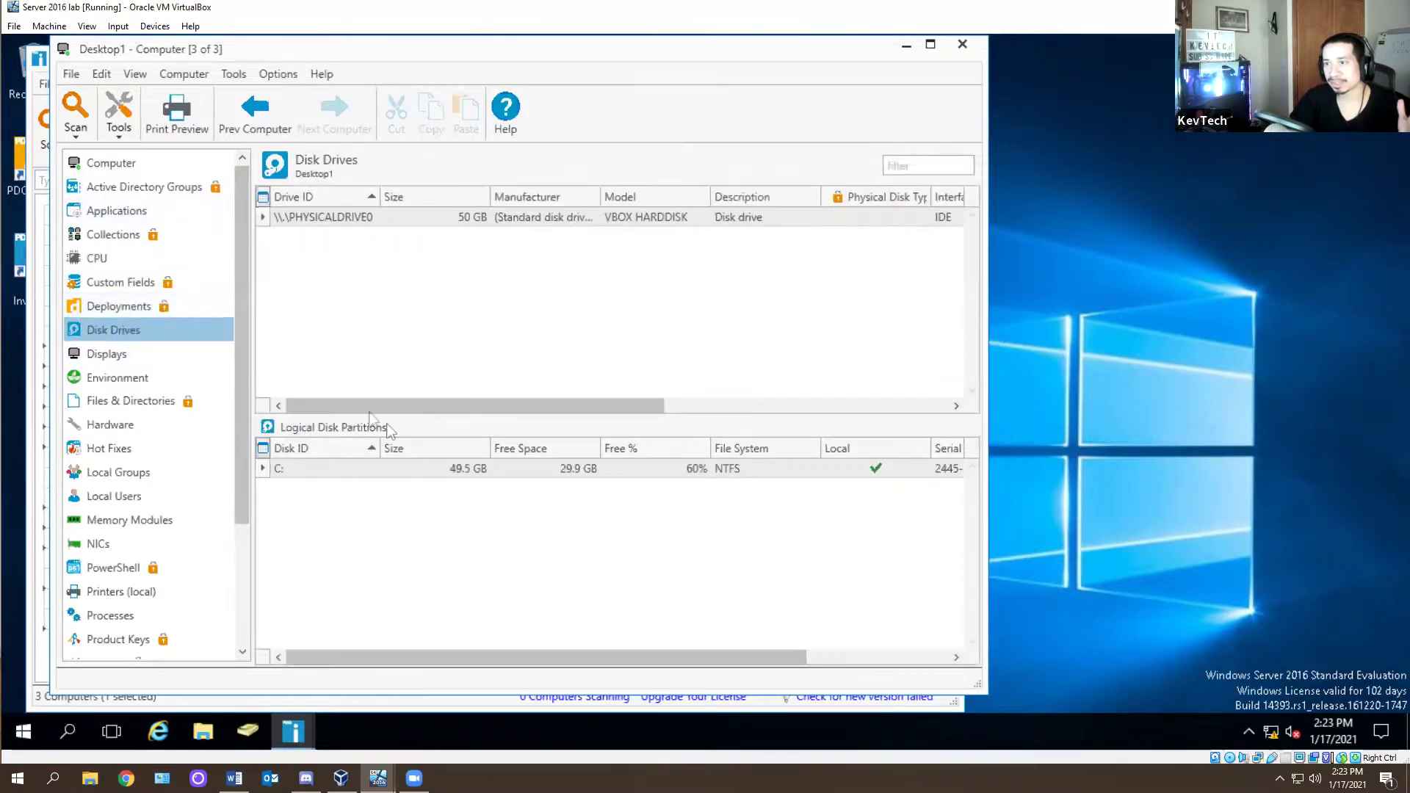
pyautogui.click(461, 218)
pyautogui.moveTo(493, 194); pyautogui.dragTo(558, 195)
# Review Desktop1's Displays, Files & Directories and Hardware details
pyautogui.click(88, 354)
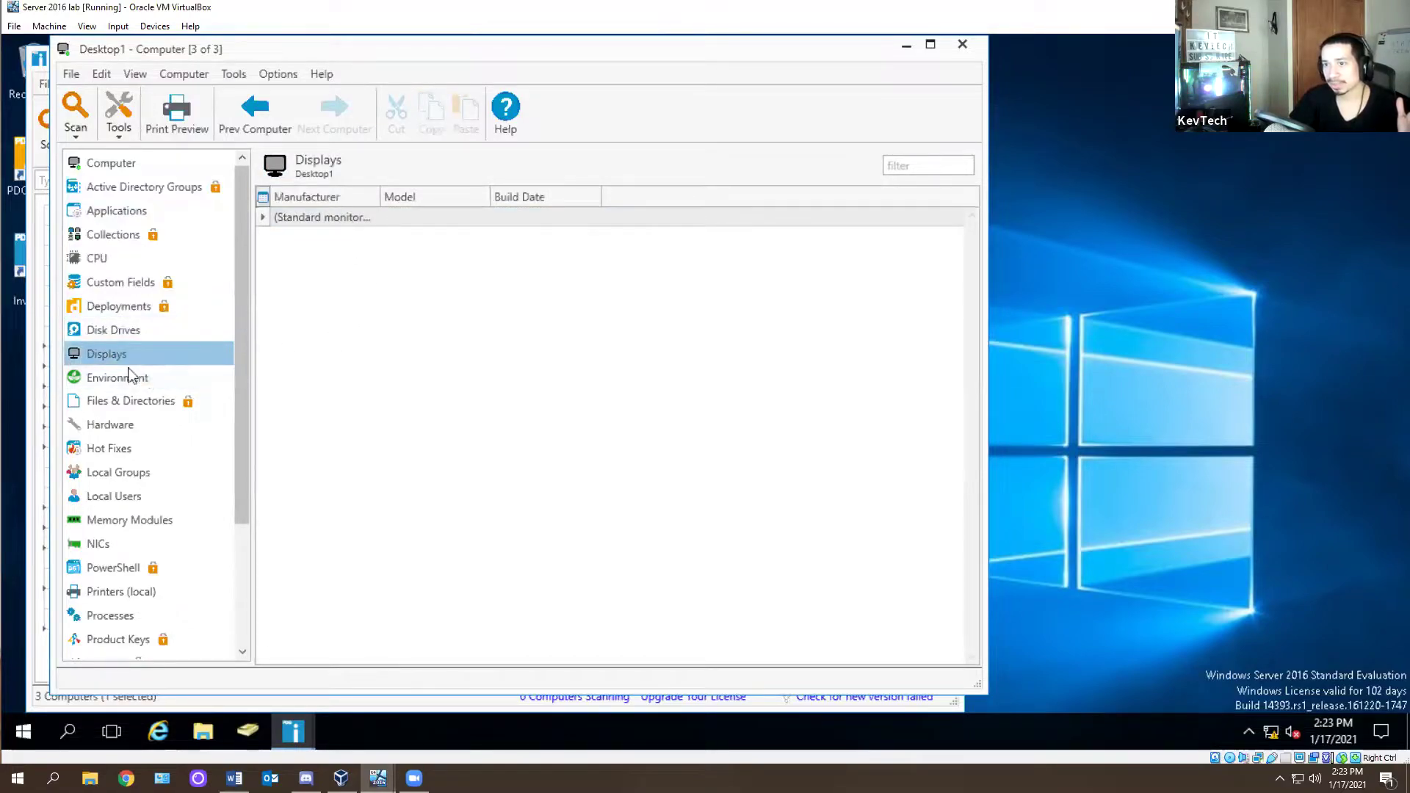
pyautogui.click(120, 401)
pyautogui.click(106, 424)
pyautogui.scroll(-3, 397, 376)
# Examine Desktop1's Local Groups with the Group column fitted to its contents, and view its Local Users
pyautogui.click(147, 473)
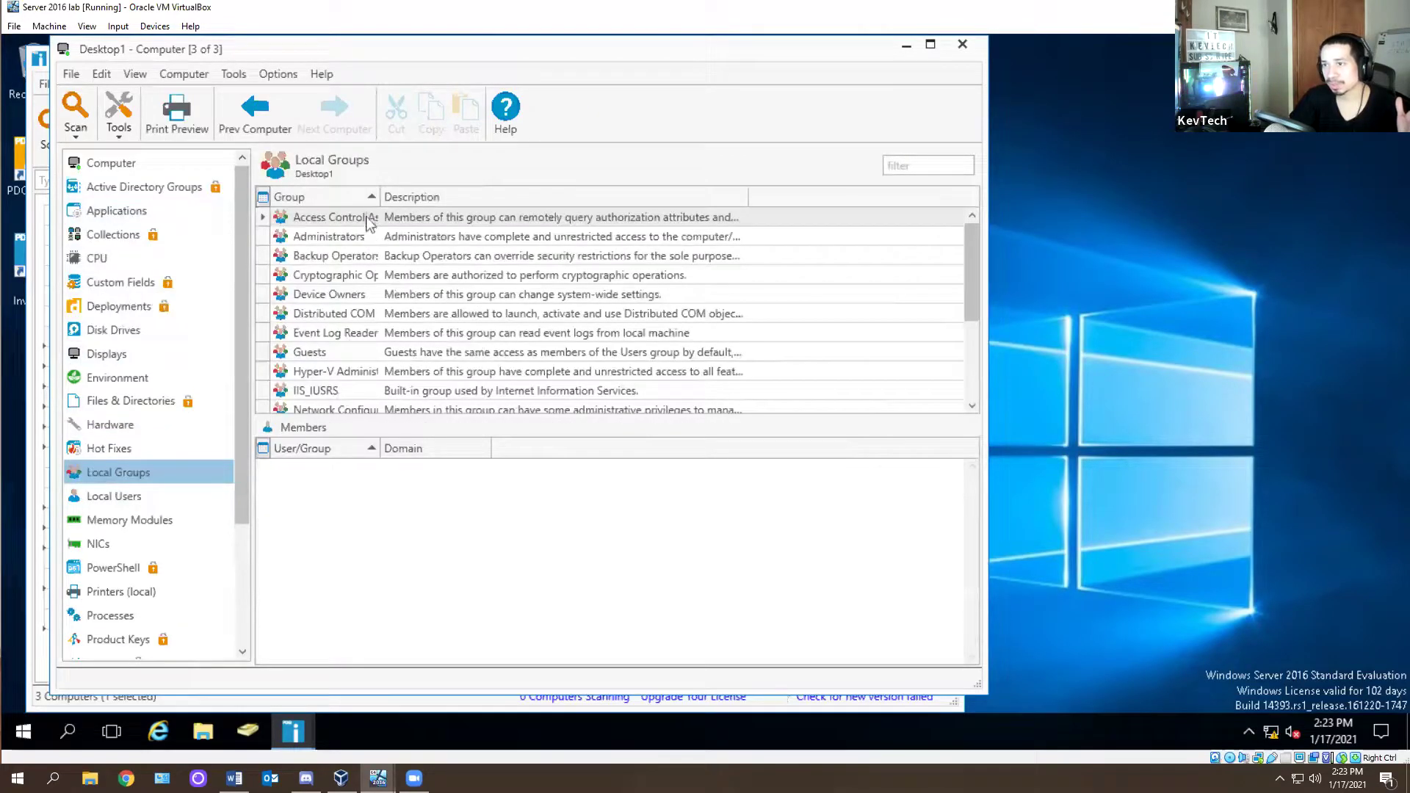
pyautogui.doubleClick(381, 197)
pyautogui.scroll(-3, 434, 283)
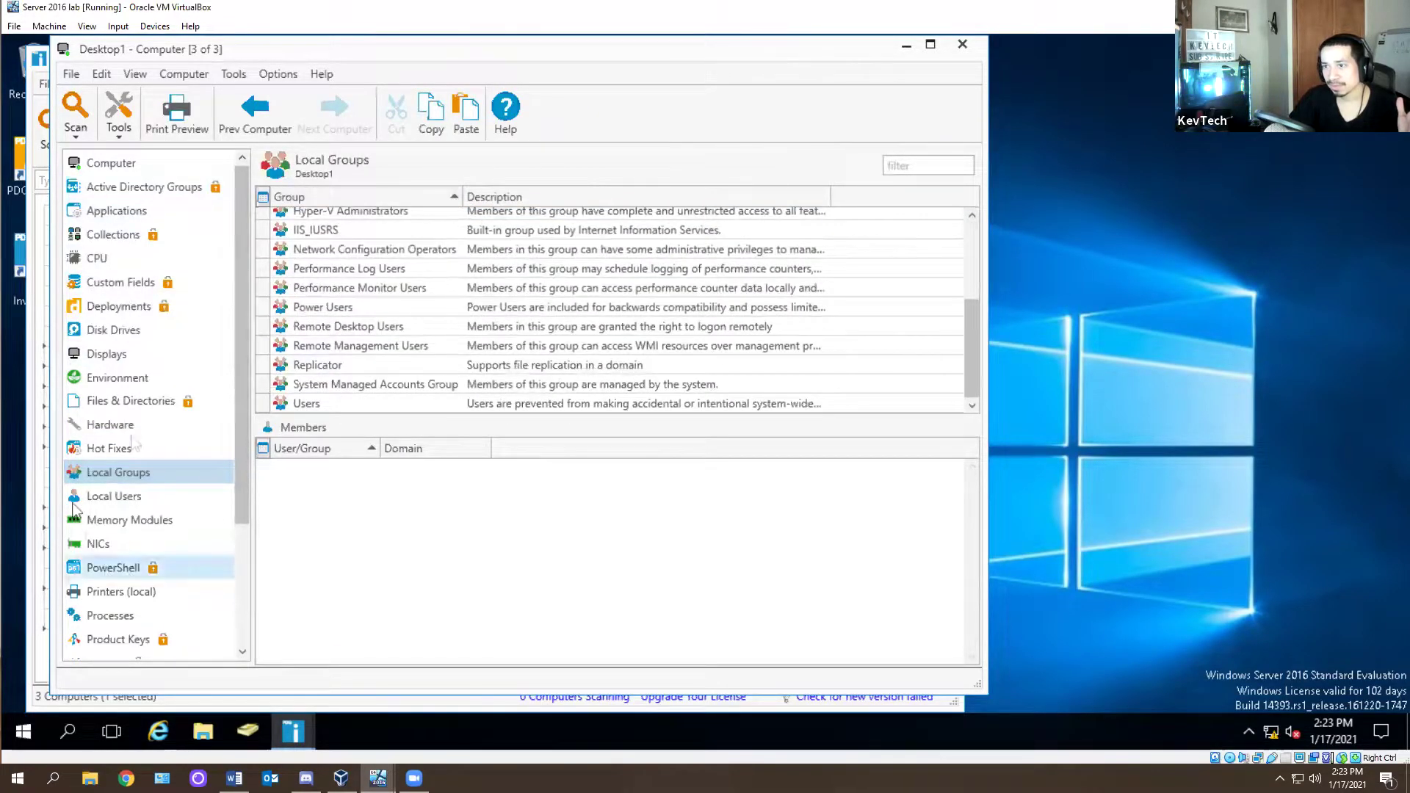
pyautogui.scroll(-1, 146, 529)
pyautogui.click(114, 425)
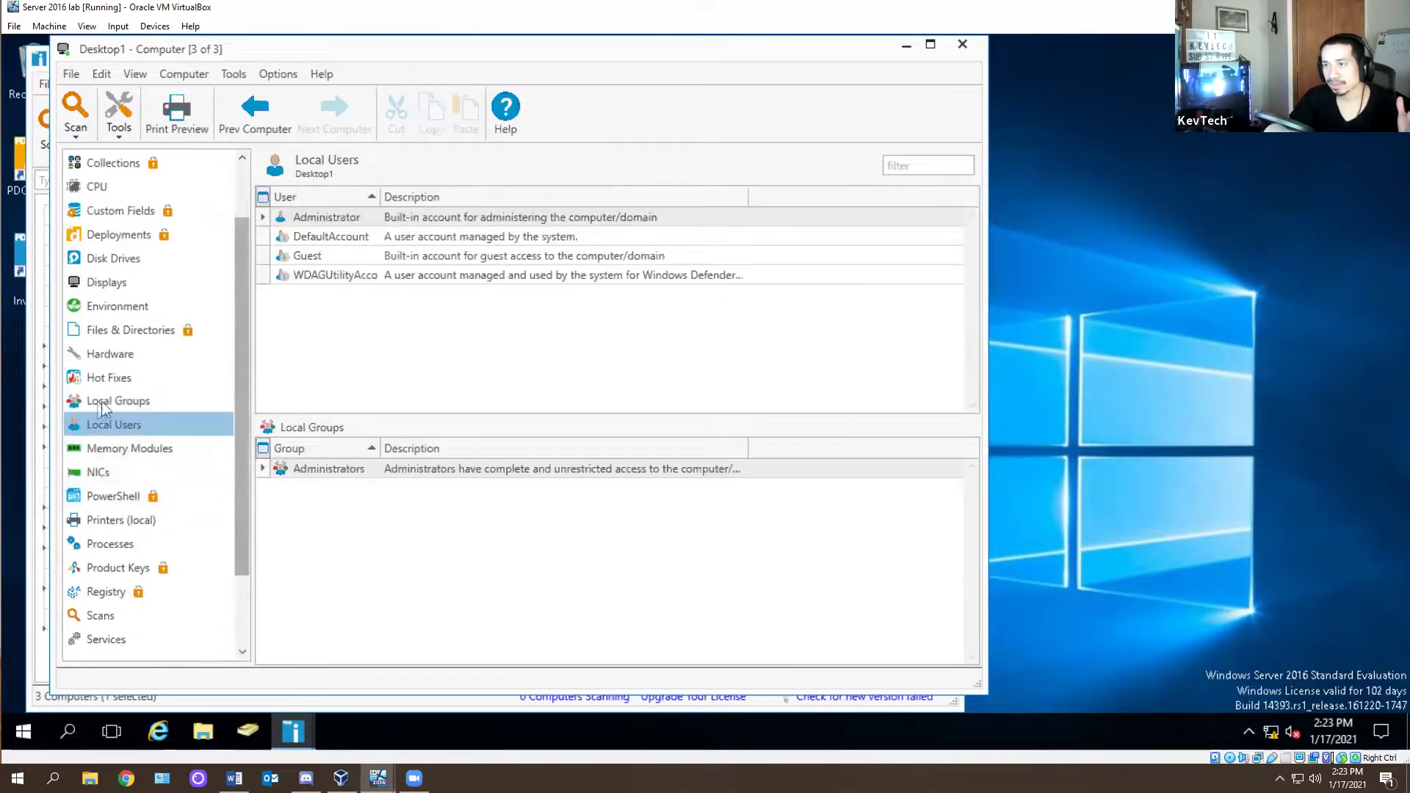
# Review Desktop1's Memory Modules, PowerShell and local Printers details
pyautogui.scroll(-2, 120, 389)
pyautogui.click(147, 354)
pyautogui.click(110, 401)
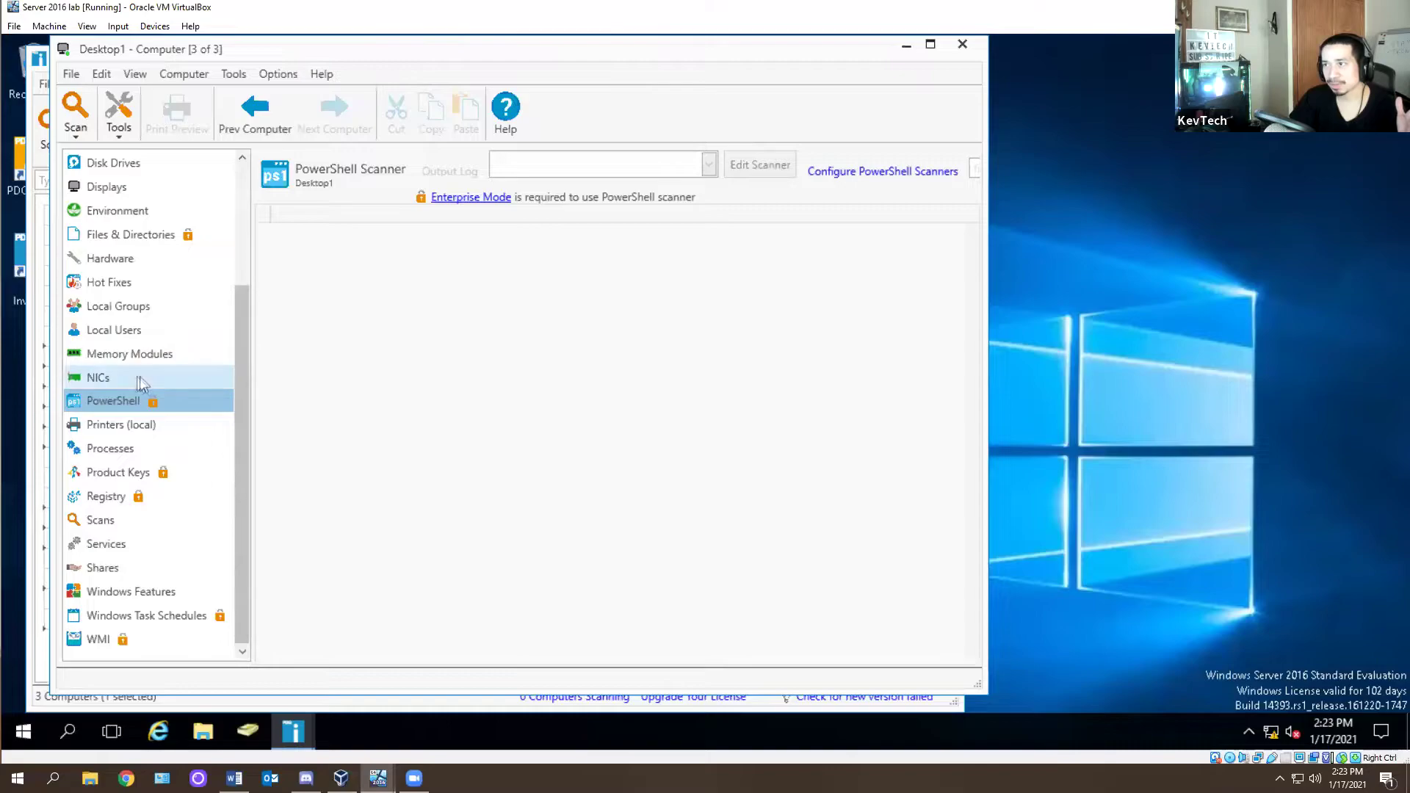
pyautogui.click(105, 426)
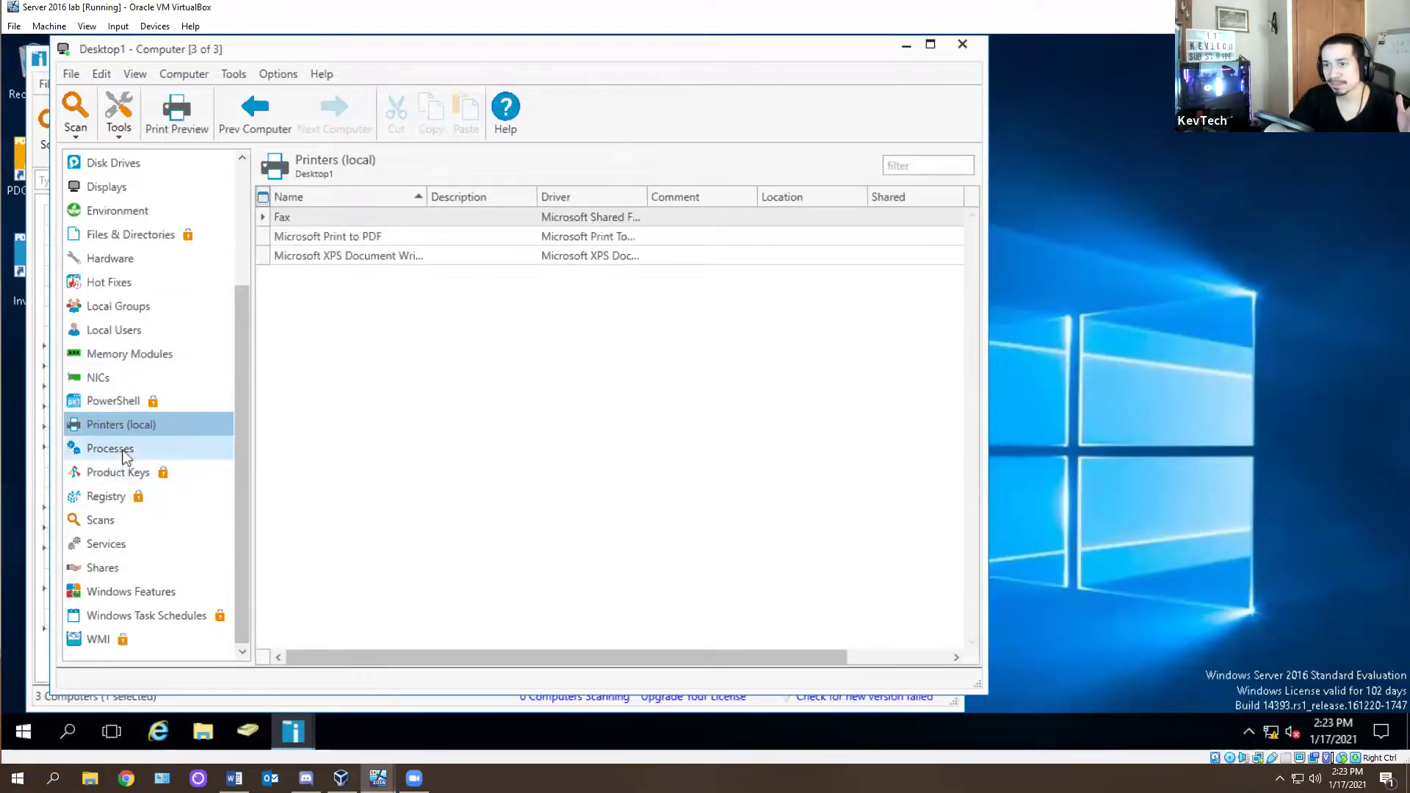
# Look over Desktop1's Processes, Product Keys, Registry and Scans pages
pyautogui.click(118, 450)
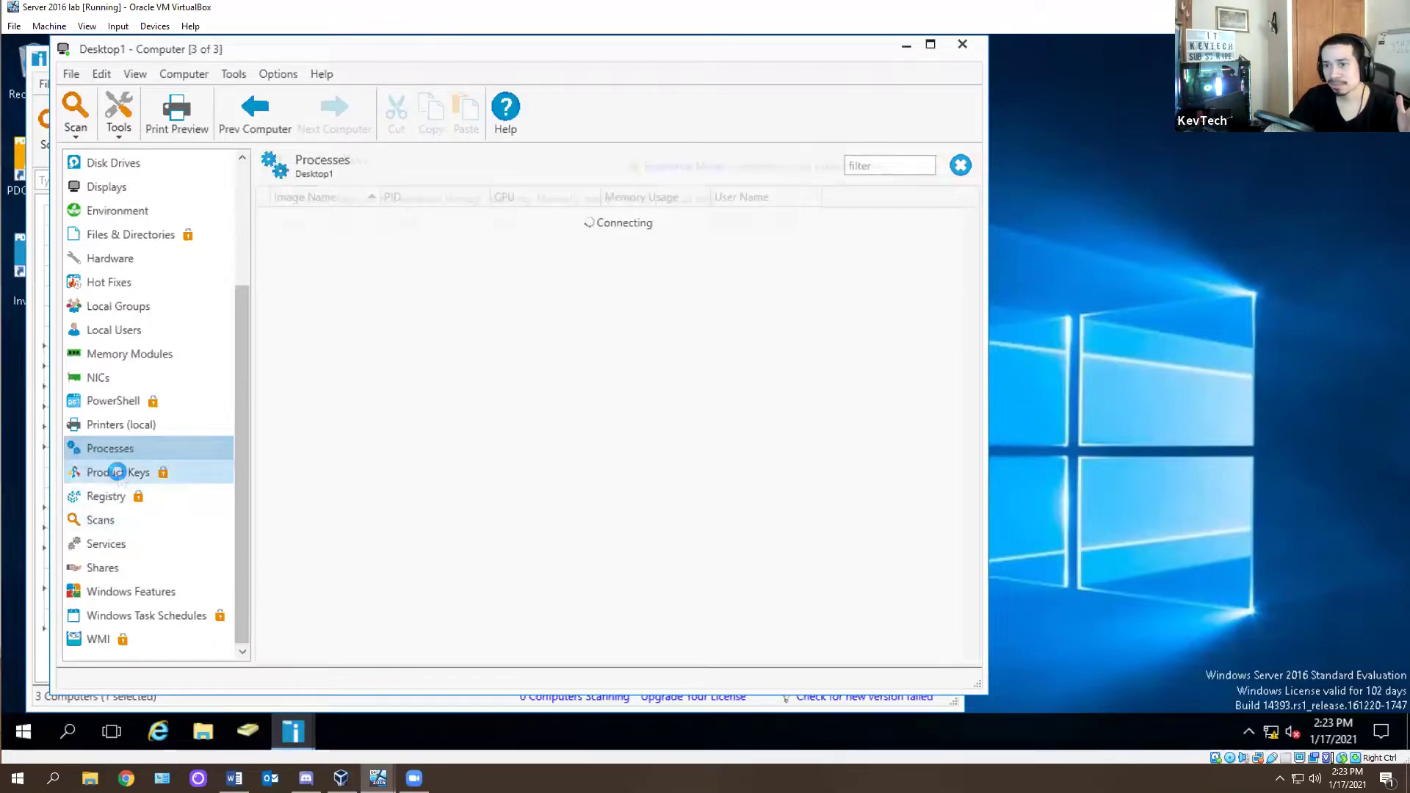
pyautogui.click(134, 471)
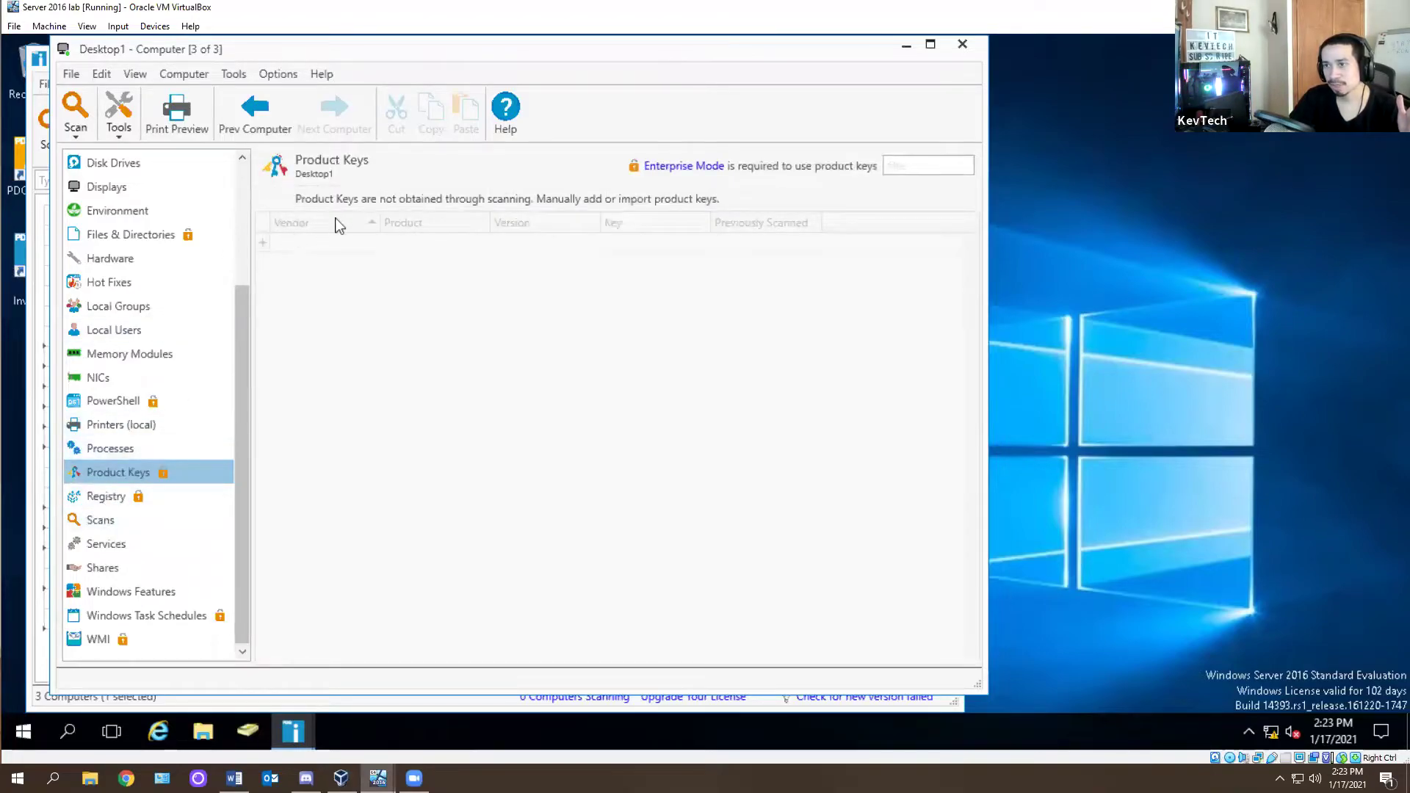
pyautogui.click(109, 497)
pyautogui.click(103, 521)
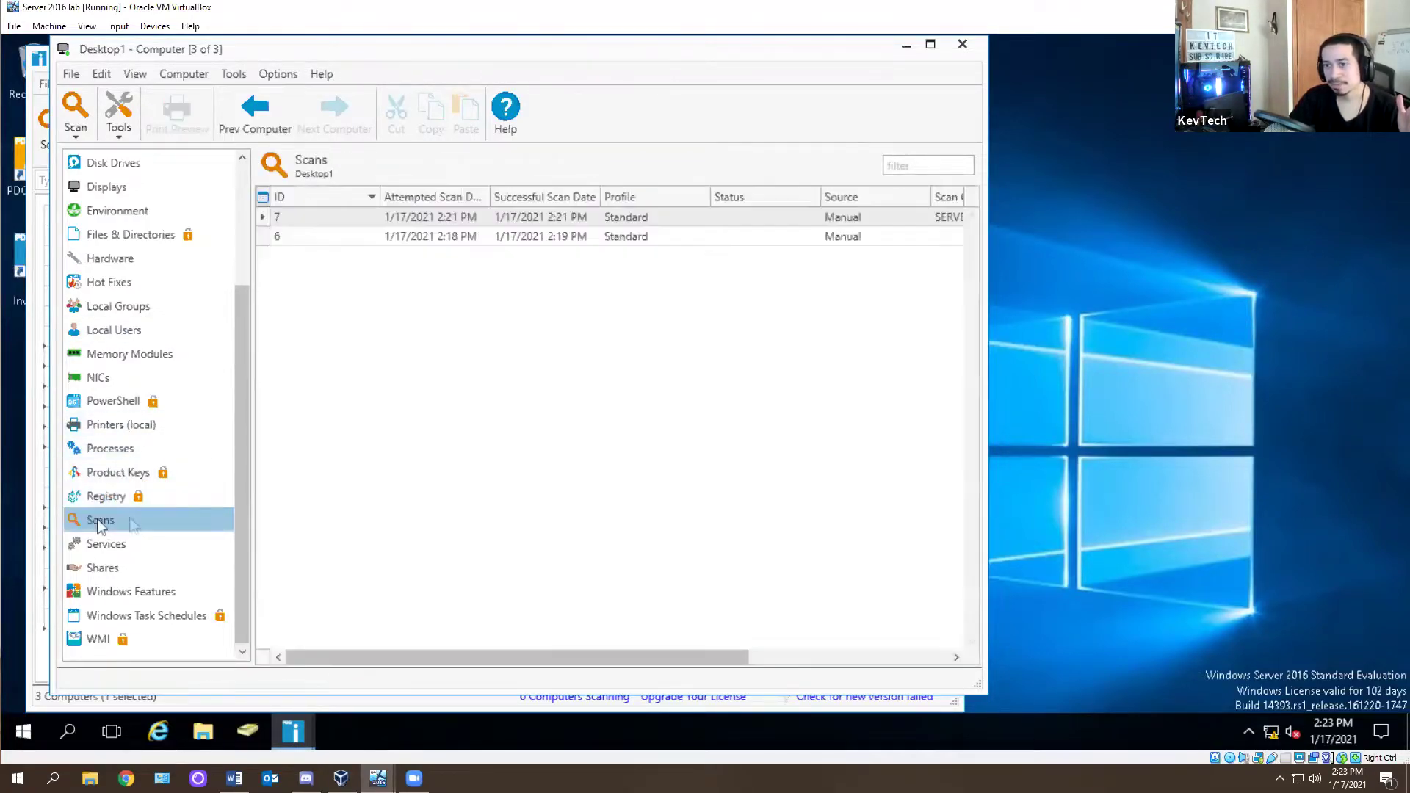
# Check Desktop1's Services and Shares, and look through its Windows Features list for enabled features
pyautogui.click(113, 547)
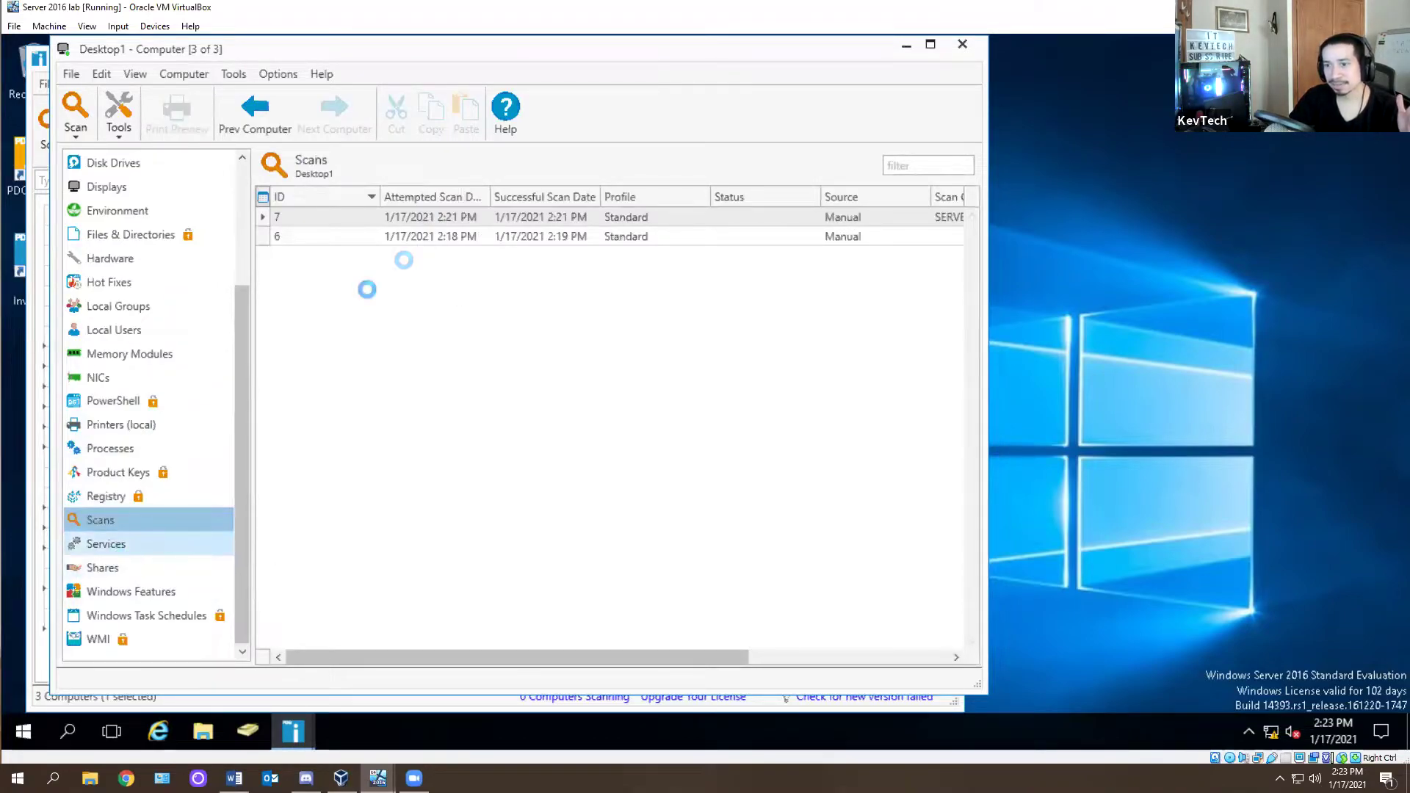
pyautogui.click(118, 567)
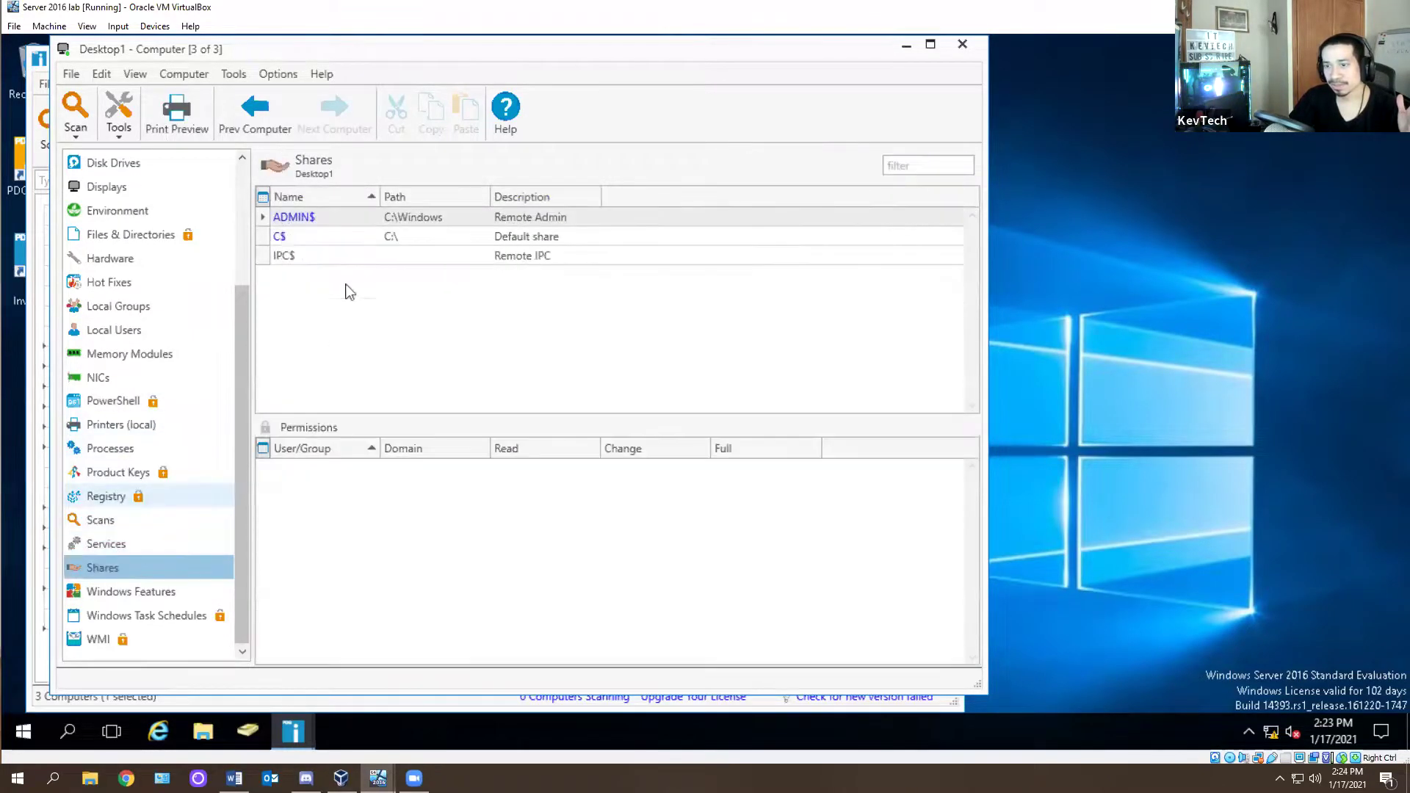
pyautogui.click(160, 600)
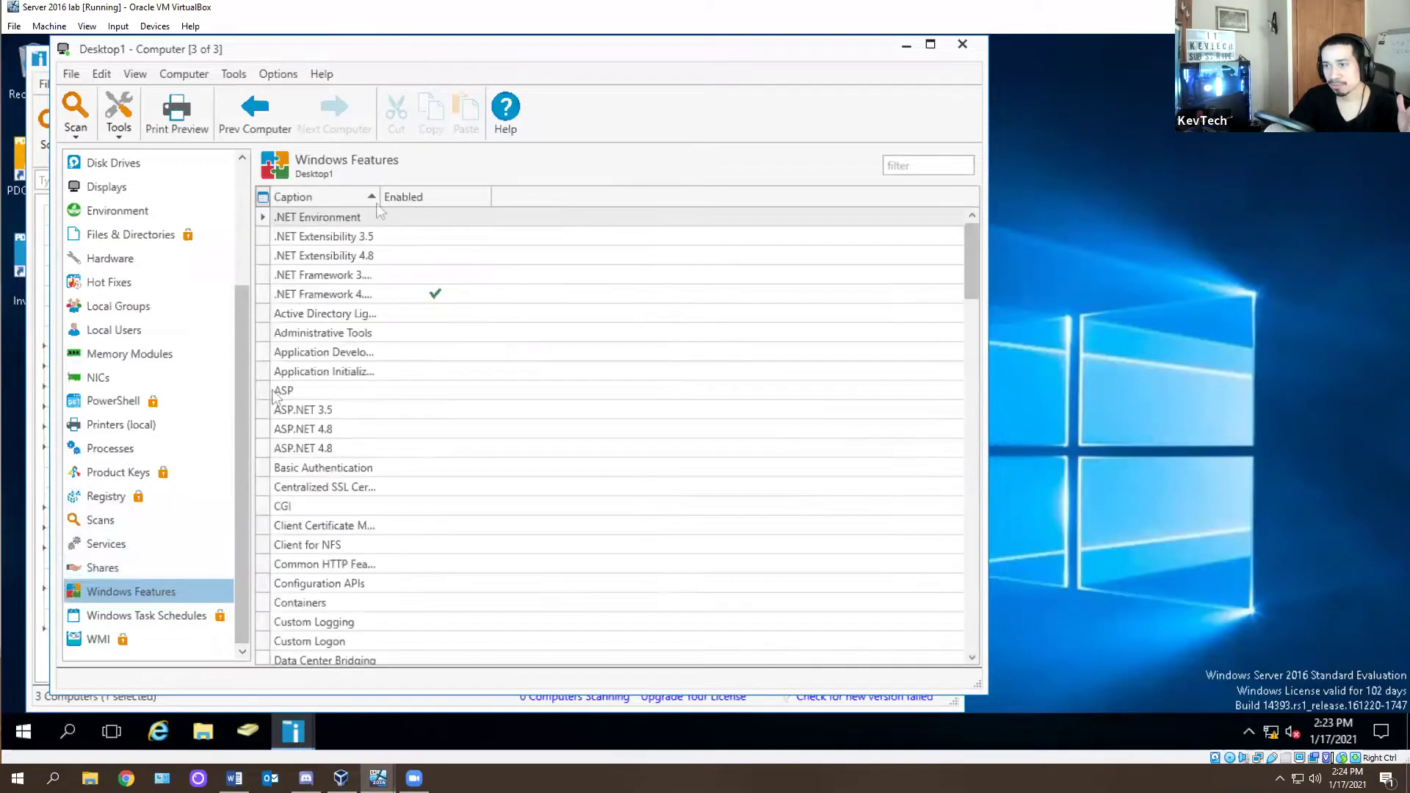
pyautogui.scroll(-4, 440, 367)
pyautogui.scroll(-20, 399, 403)
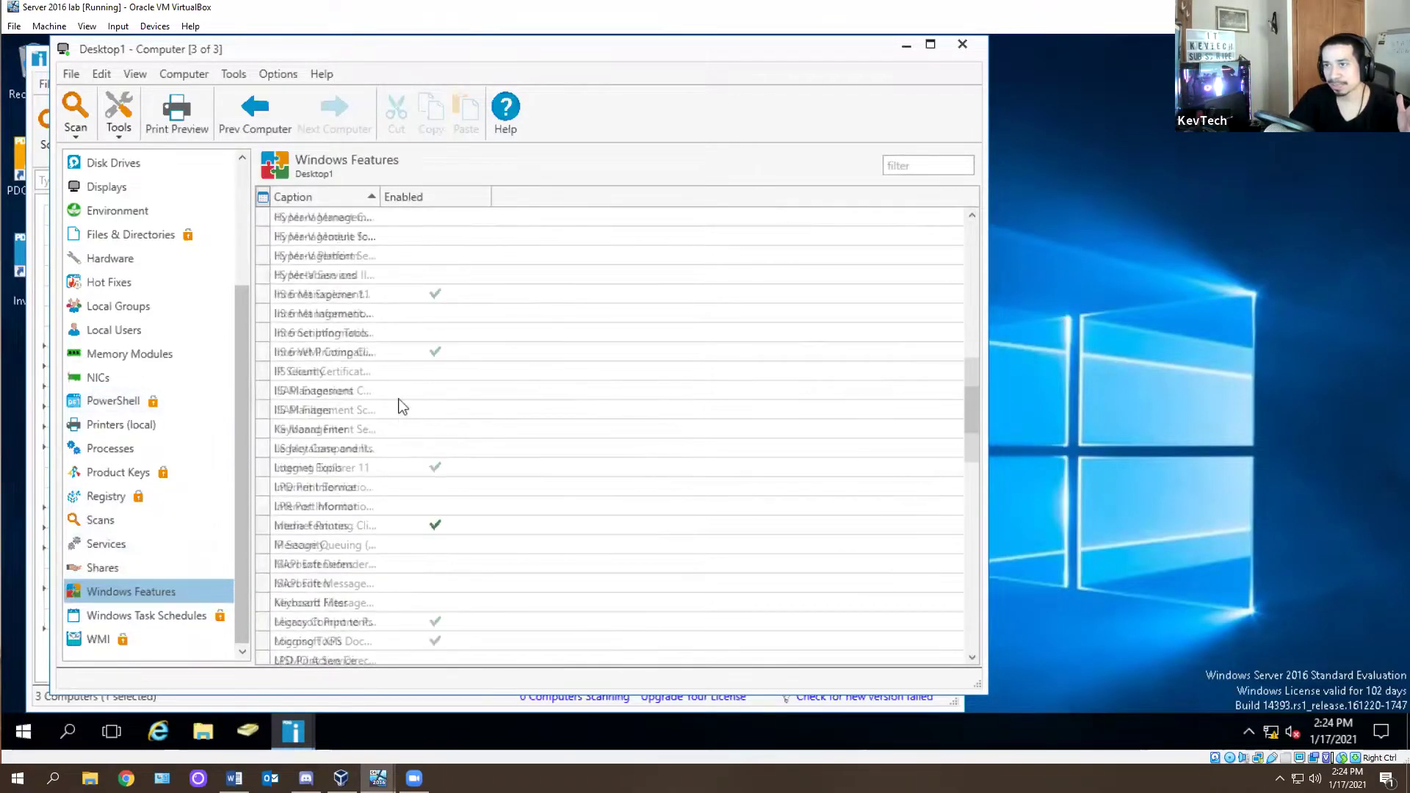
# Check Desktop1's Windows Task Schedules and WMI pages
pyautogui.click(179, 620)
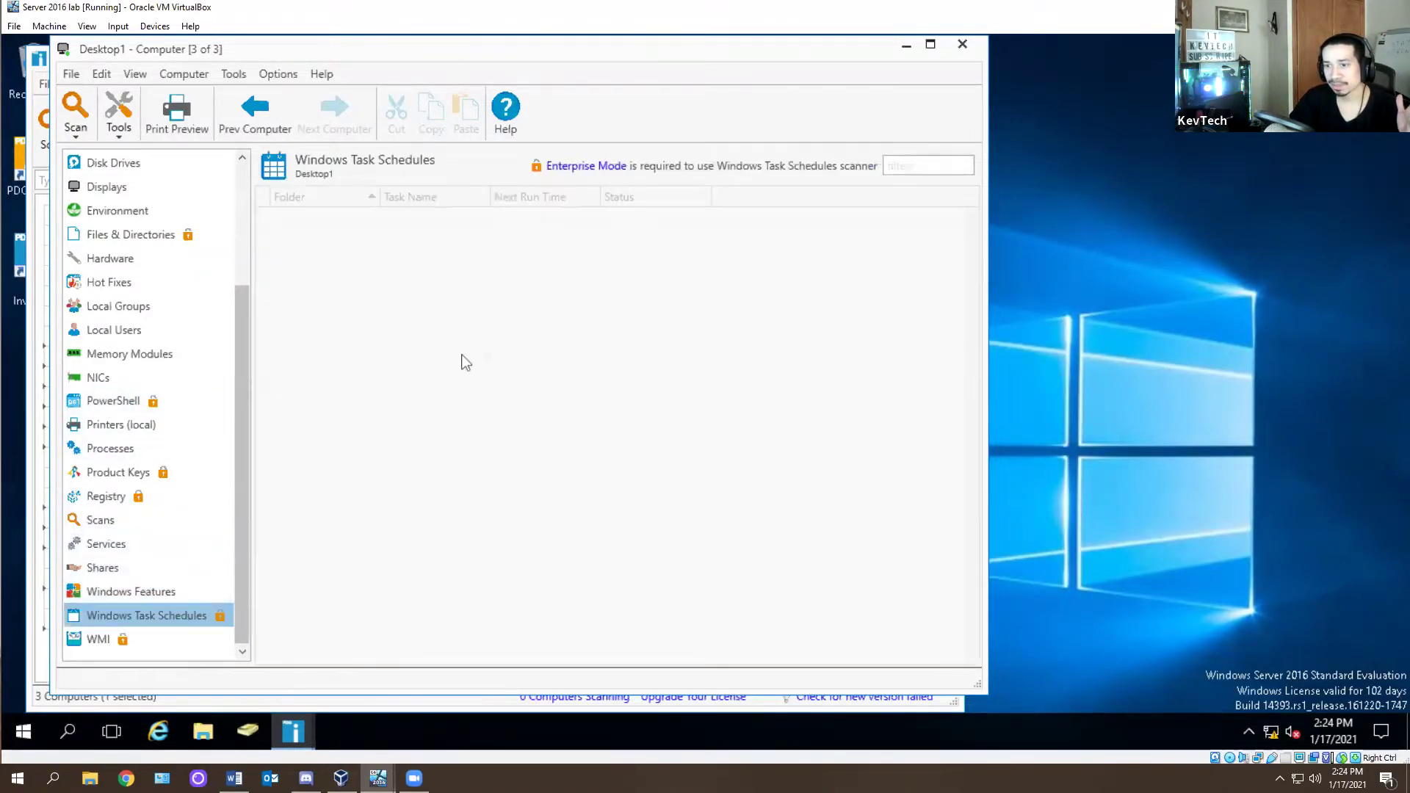
pyautogui.click(119, 640)
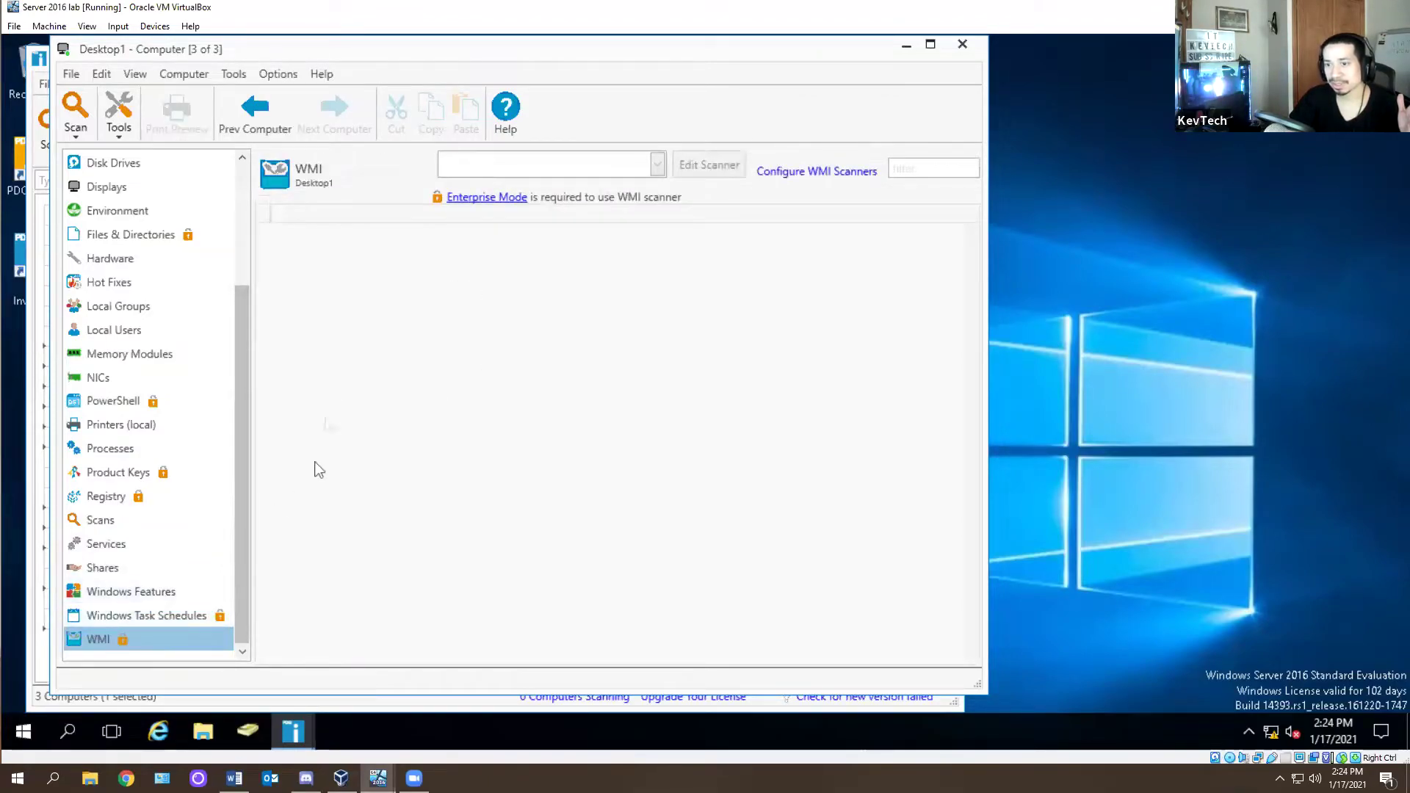
pyautogui.scroll(3, 120, 356)
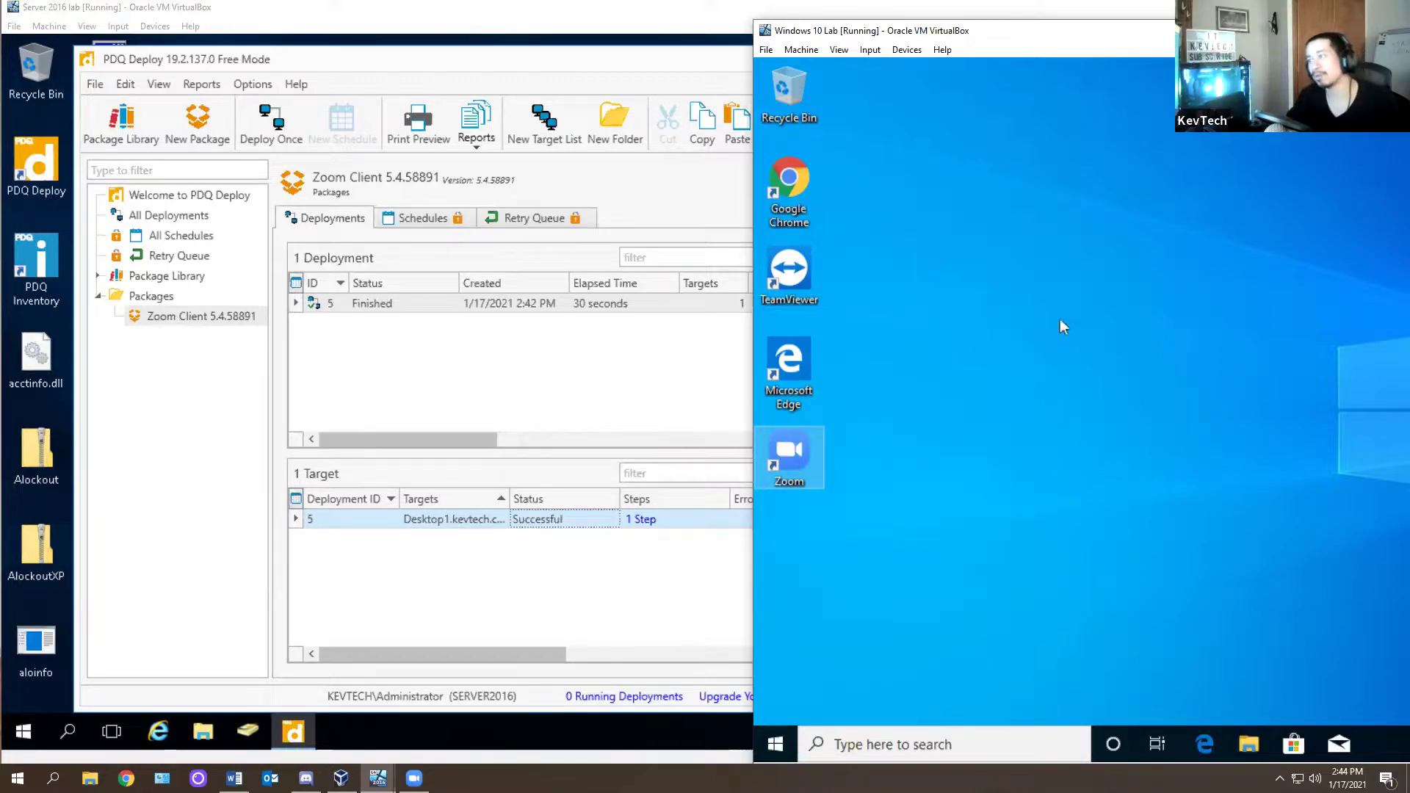
# Return from the Windows 10 machine to the server, select the Zoom Client 5.4.58891 deployment, and close PDQ Deploy
pyautogui.click(1115, 274)
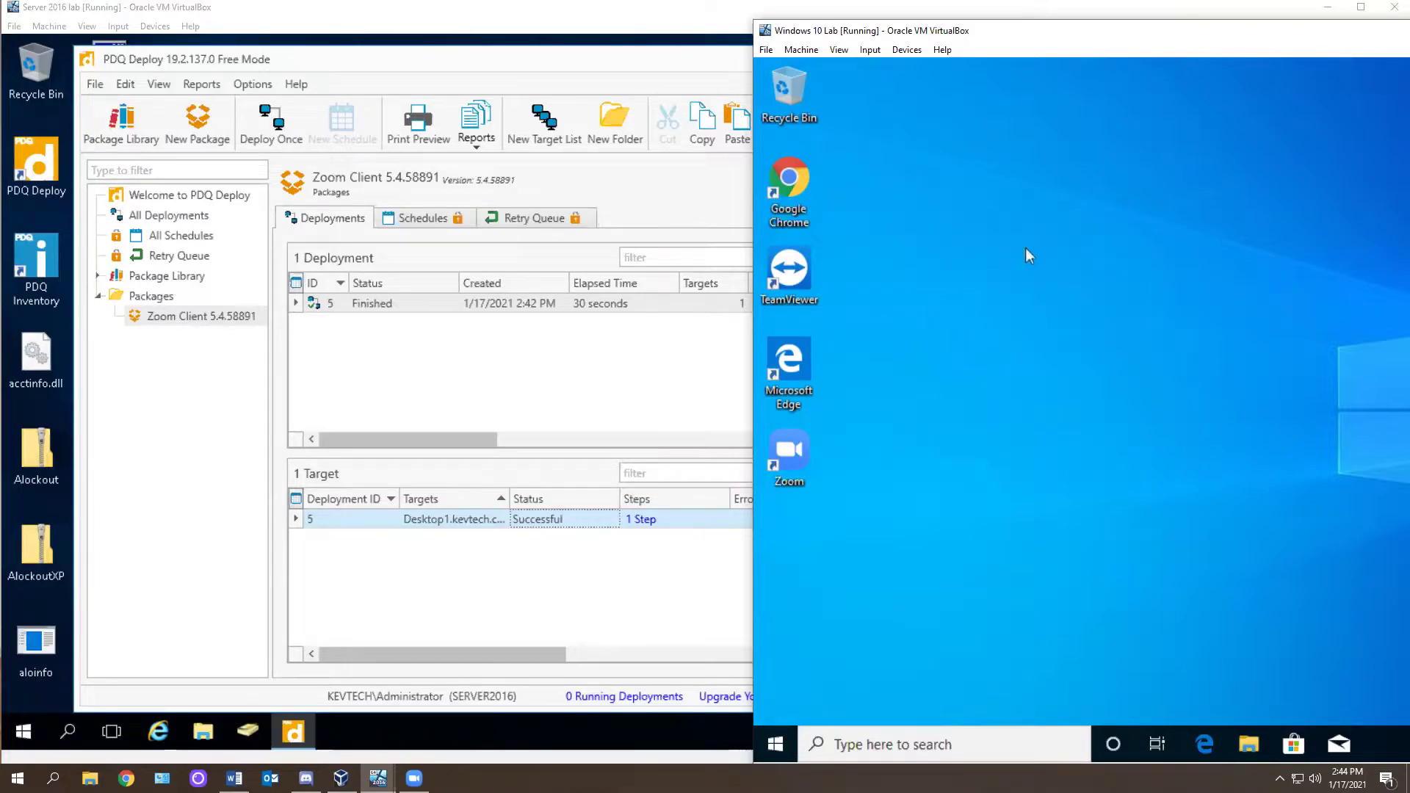
pyautogui.click(414, 297)
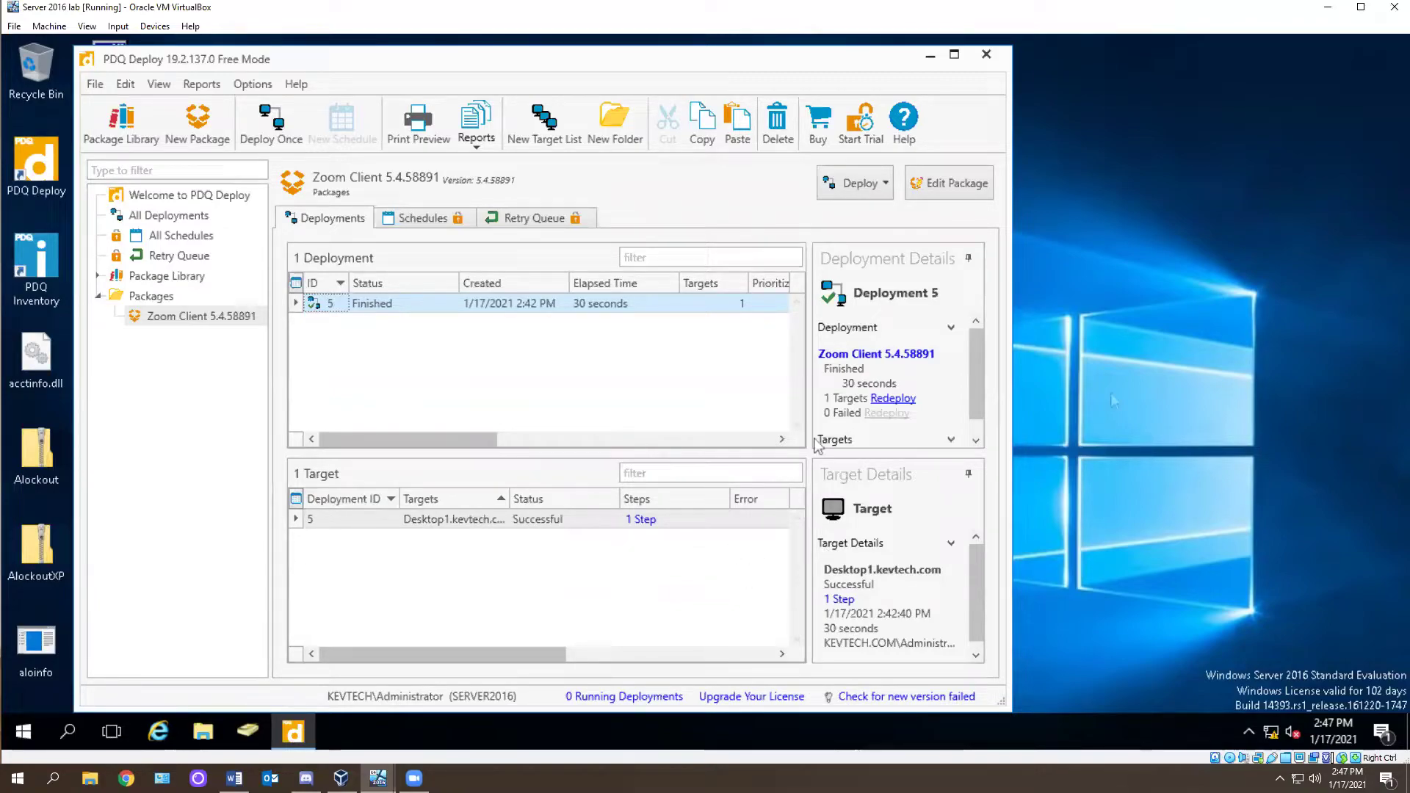
pyautogui.click(987, 54)
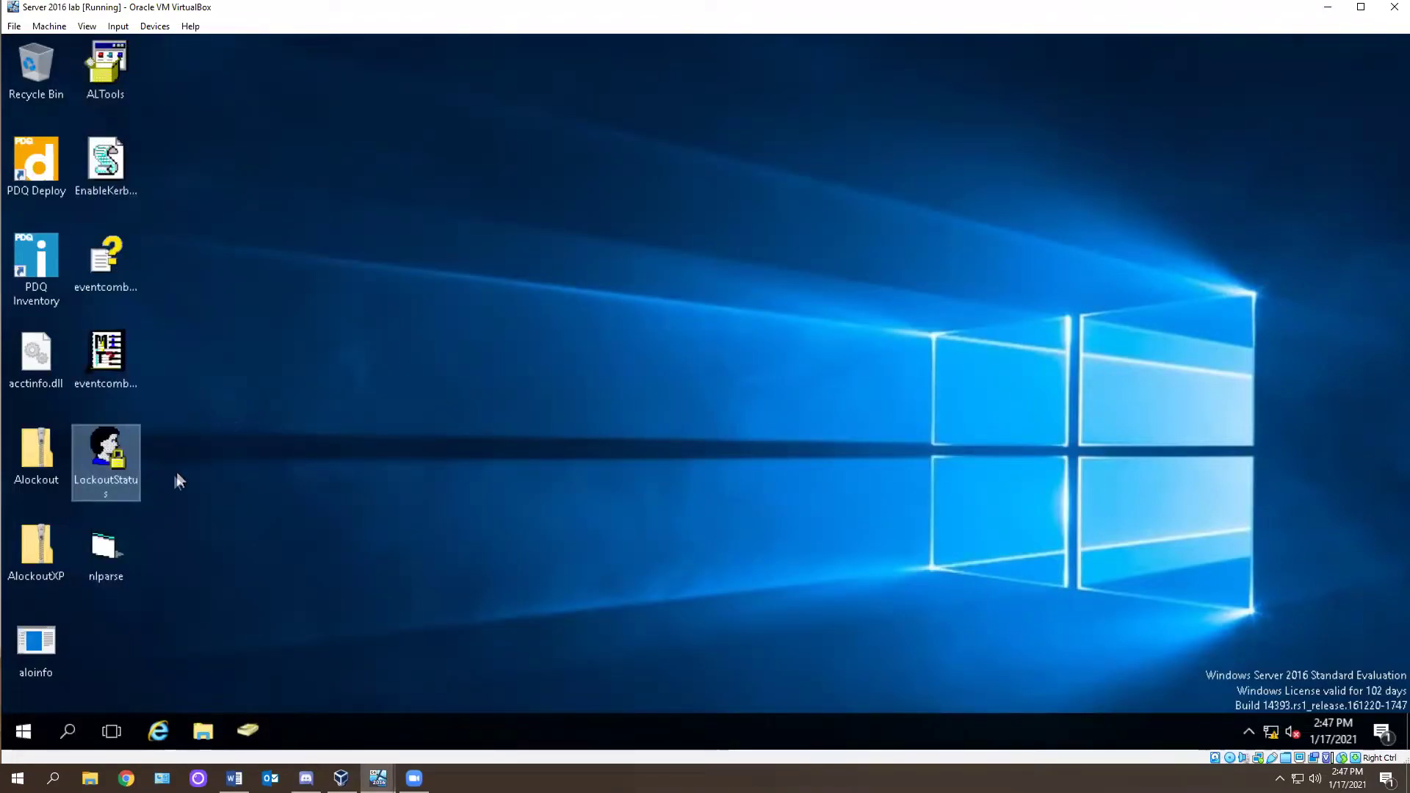
# Open the LockoutStatus tool on the server's desktop
pyautogui.doubleClick(128, 457)
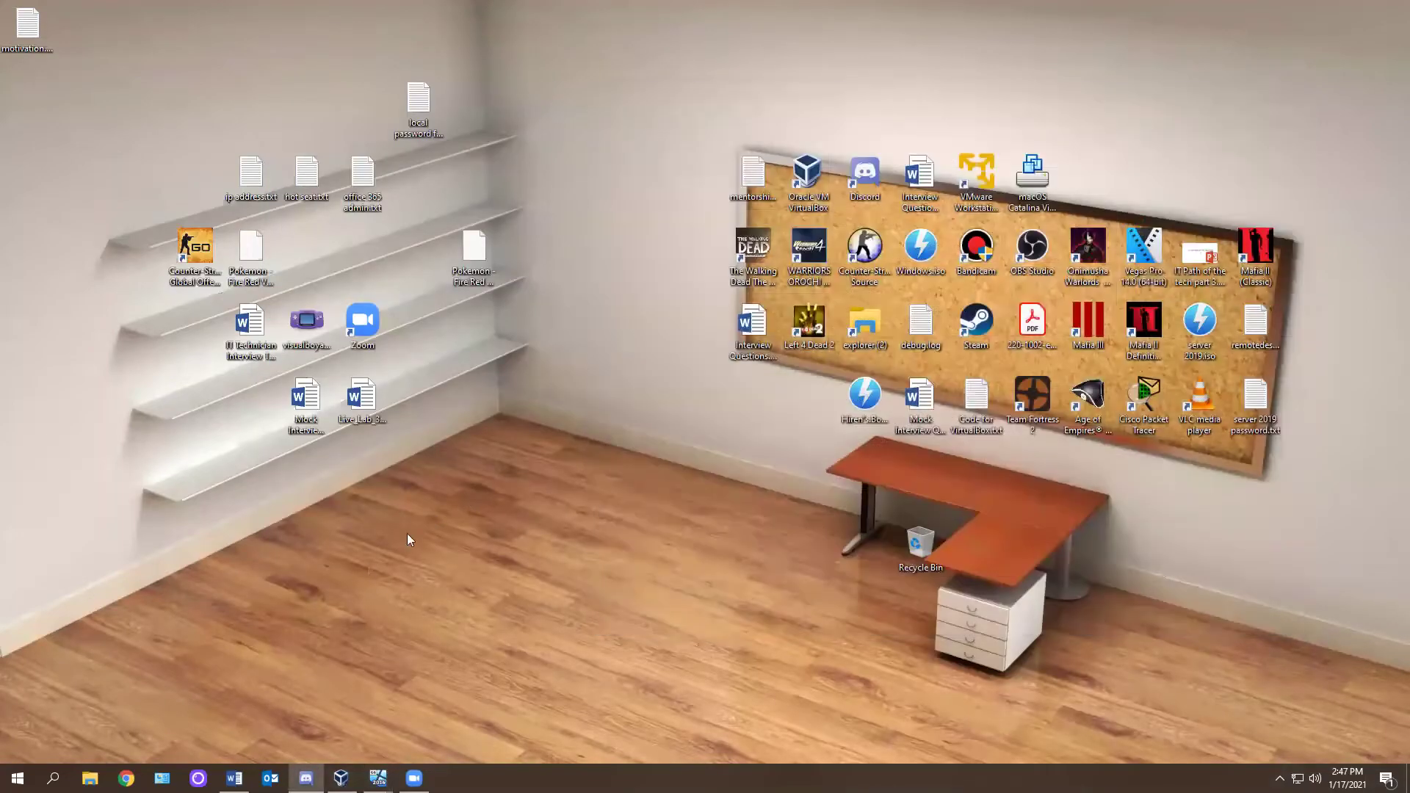
# Switch to Chrome on the host computer and close the window with the Exchange admin center mailboxes
pyautogui.click(126, 778)
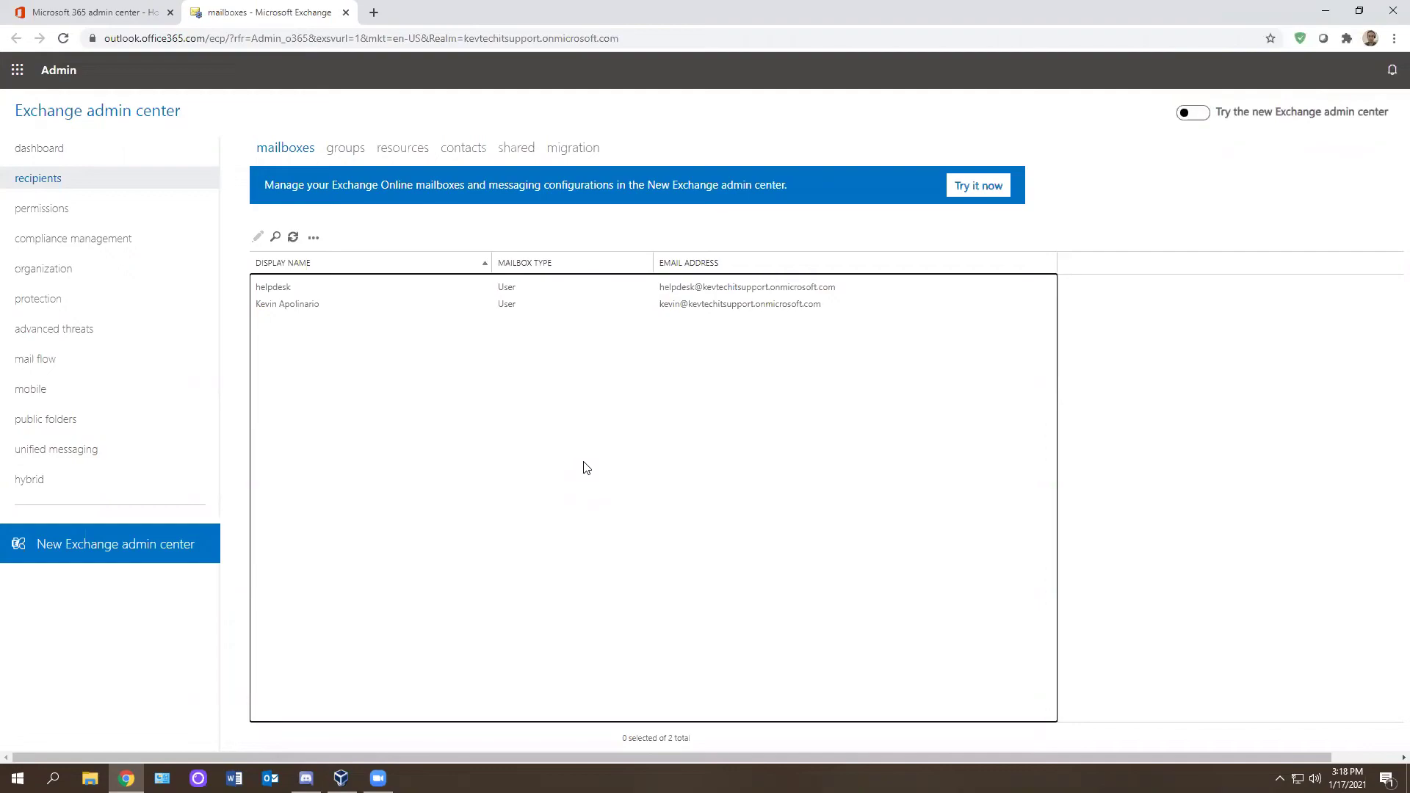
pyautogui.click(1390, 6)
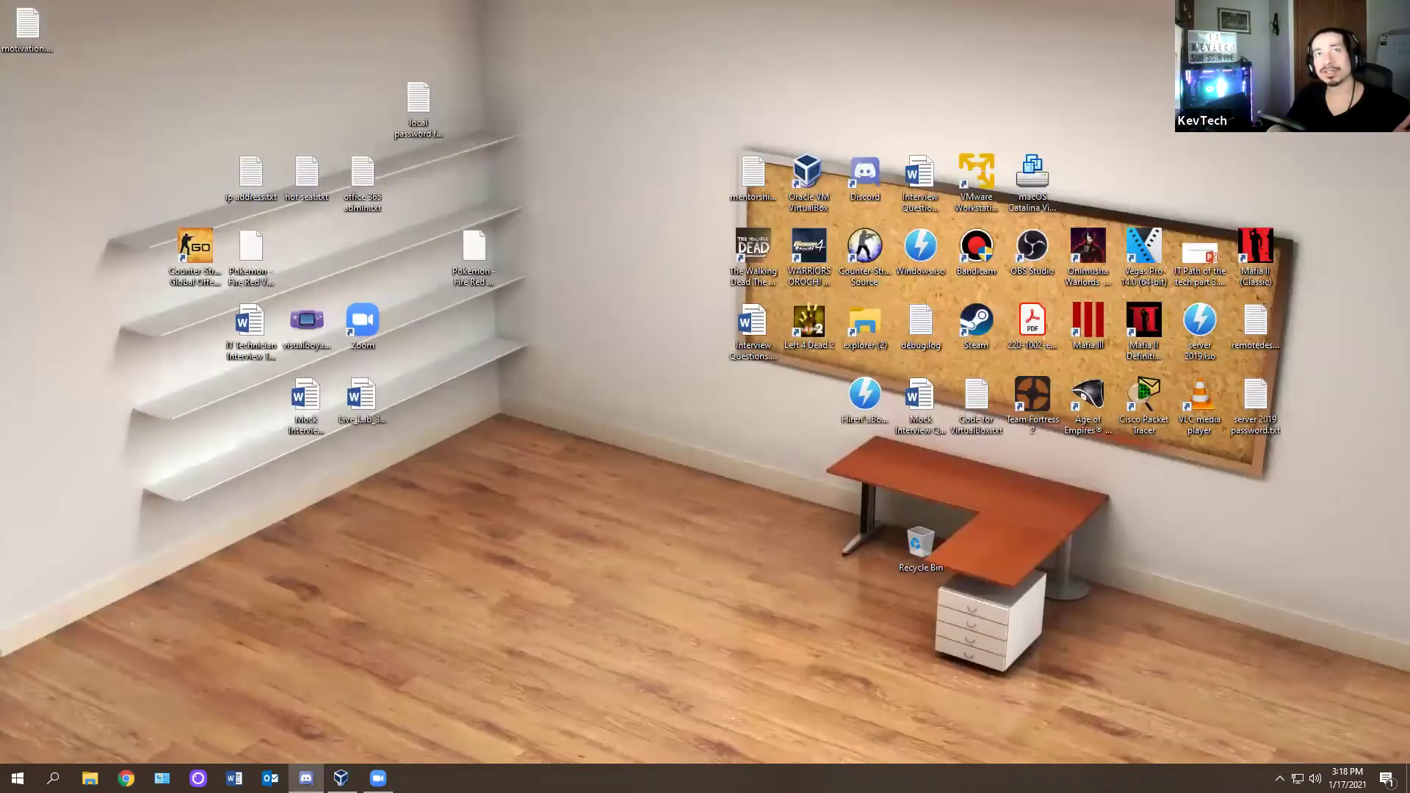